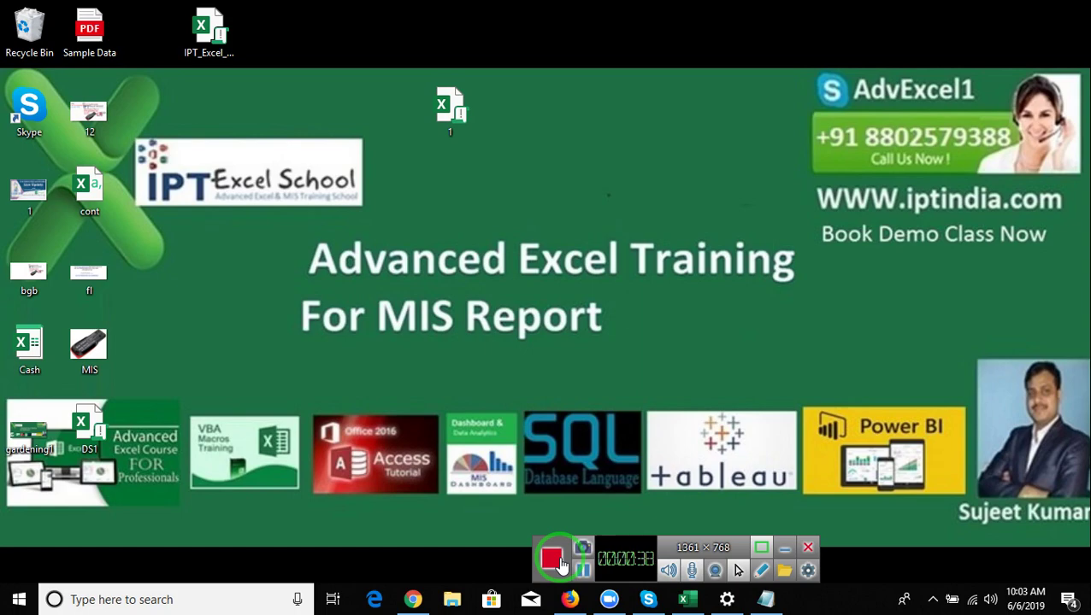
Switch to the open Excel workbook from the taskbar.
{"action": "left_click", "coordinate": [701, 605]}
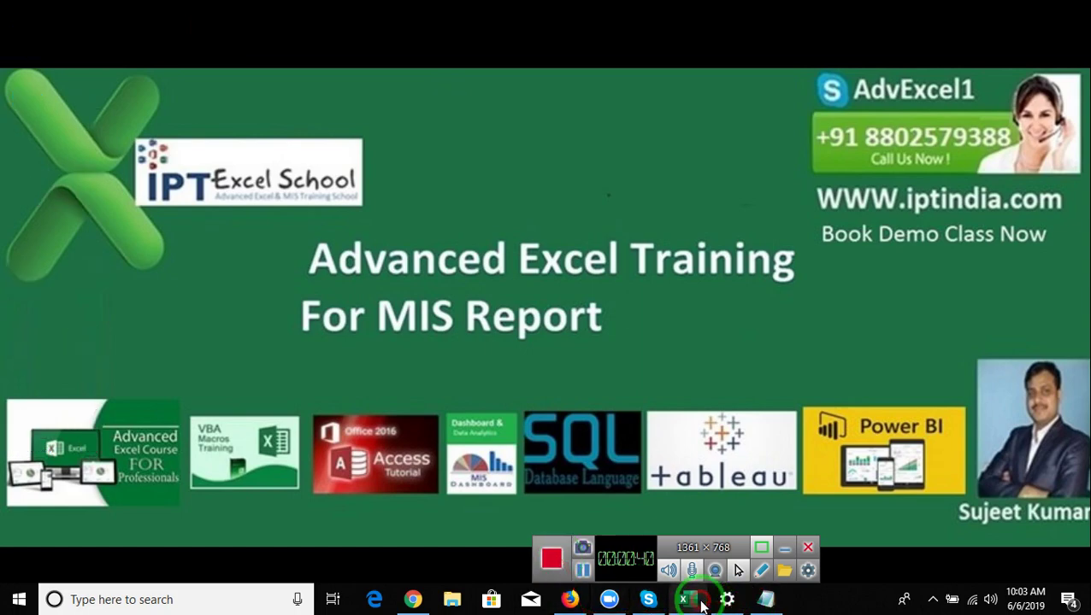
{"action": "left_click_drag", "start_coordinate": [291, 293], "coordinate": [282, 275]}
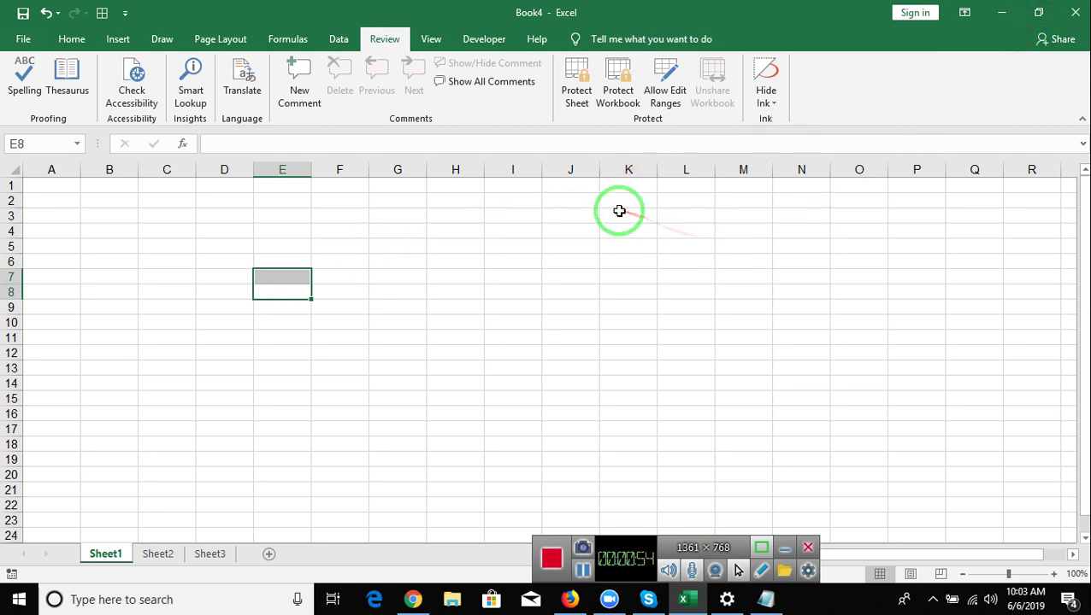
{"action": "left_click", "coordinate": [619, 211]}
{"action": "left_click", "coordinate": [1077, 10]}
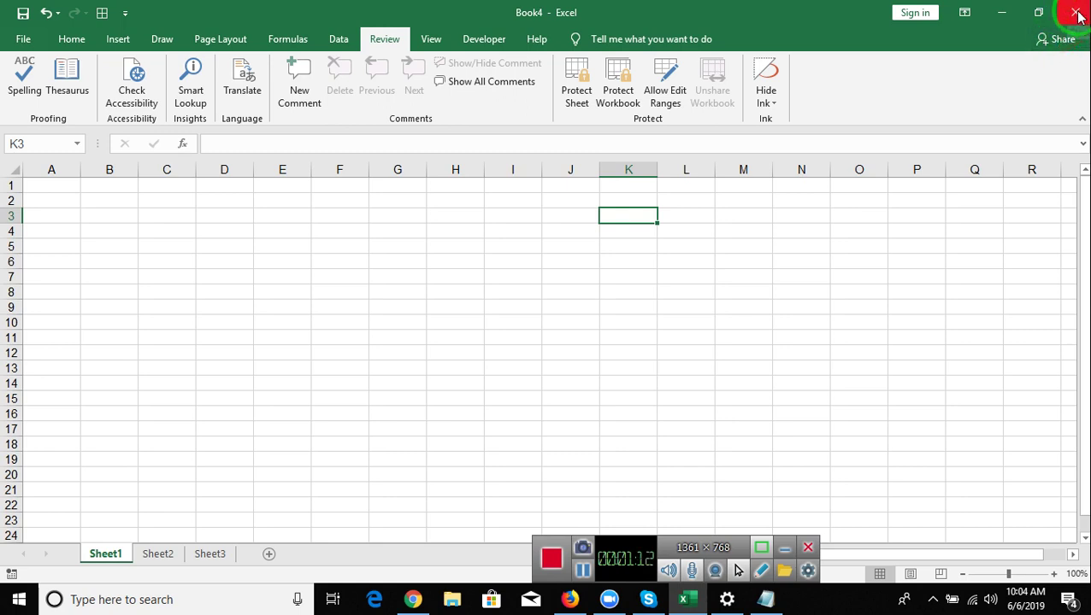
{"action": "left_click", "coordinate": [686, 198]}
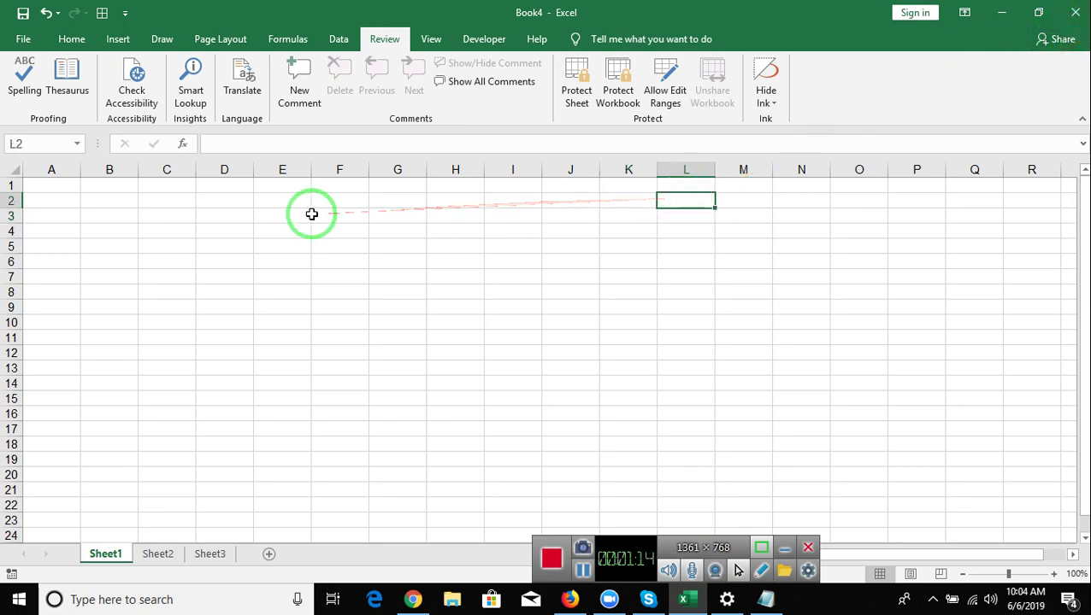
{"action": "left_click", "coordinate": [315, 214]}
{"action": "left_click", "coordinate": [70, 190]}
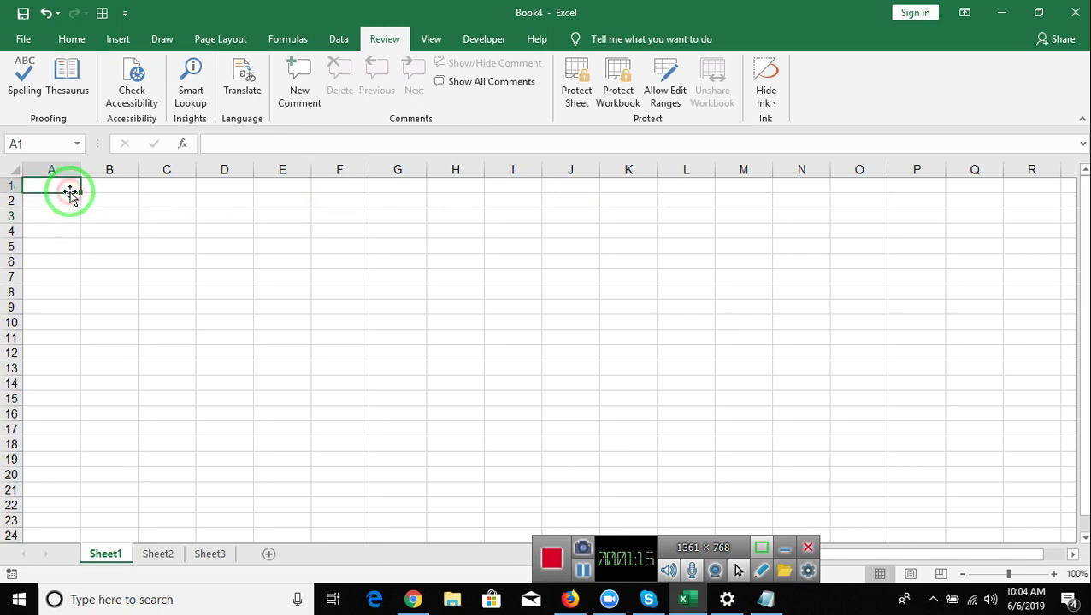
Open the Visual Basic editor from the Developer tab and insert a new Module1 code window.
{"action": "left_click", "coordinate": [481, 40]}
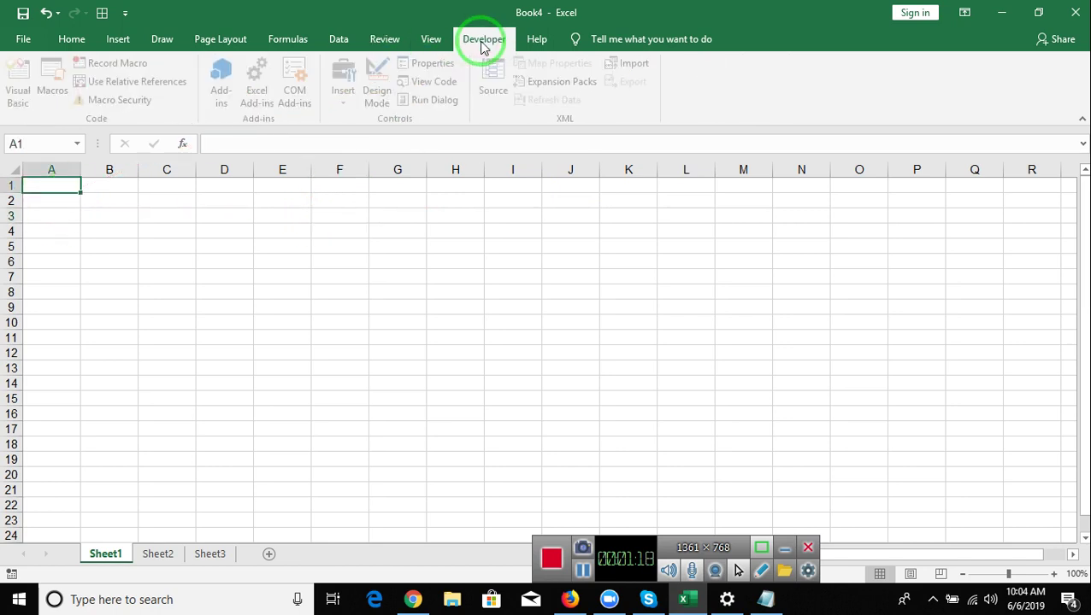
{"action": "left_click", "coordinate": [23, 83]}
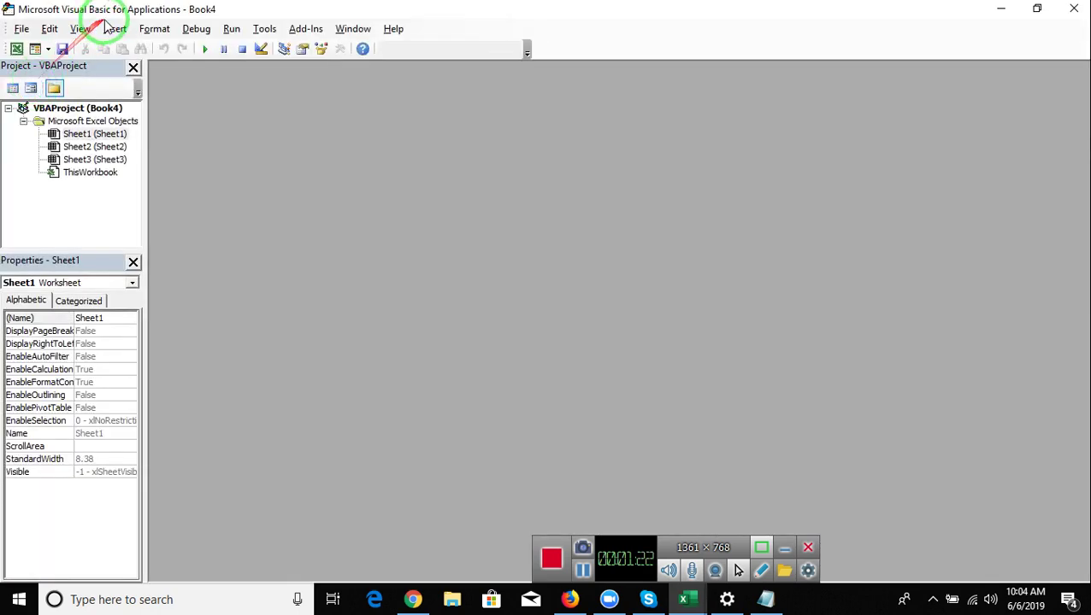
{"action": "left_click", "coordinate": [115, 28]}
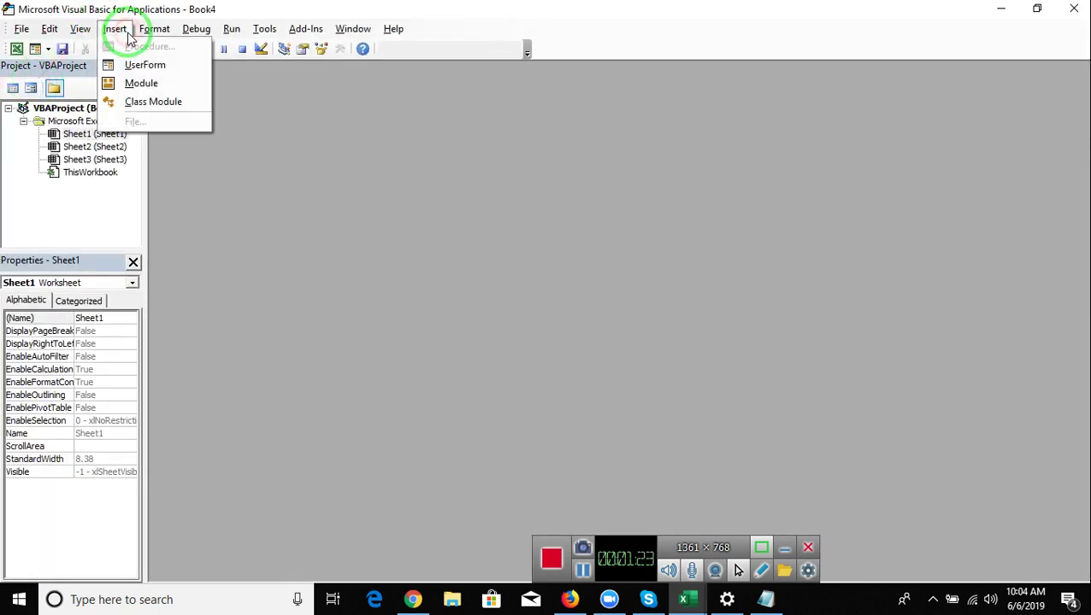
{"action": "left_click", "coordinate": [139, 83]}
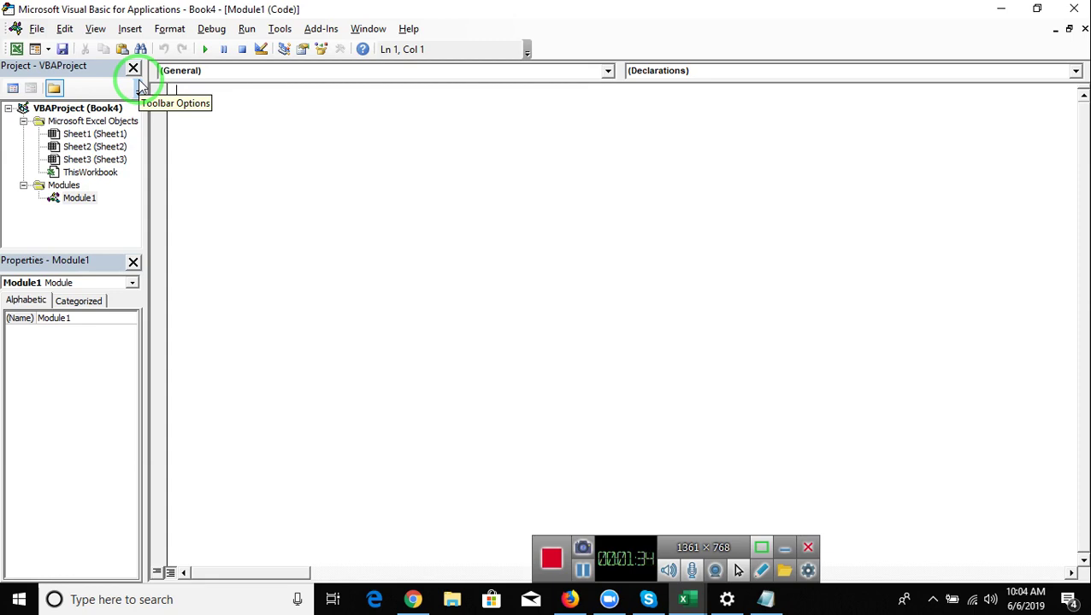
{"action": "double_click", "coordinate": [82, 199]}
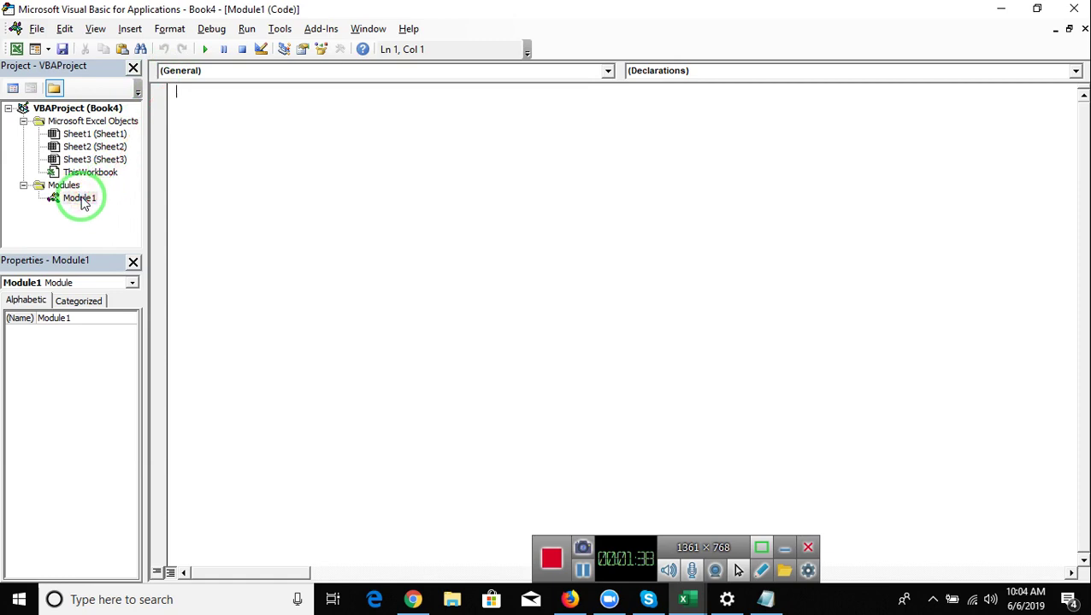
In ThisWorkbook, choose the Workbook object and add a BeforeClose event procedure.
{"action": "double_click", "coordinate": [91, 174]}
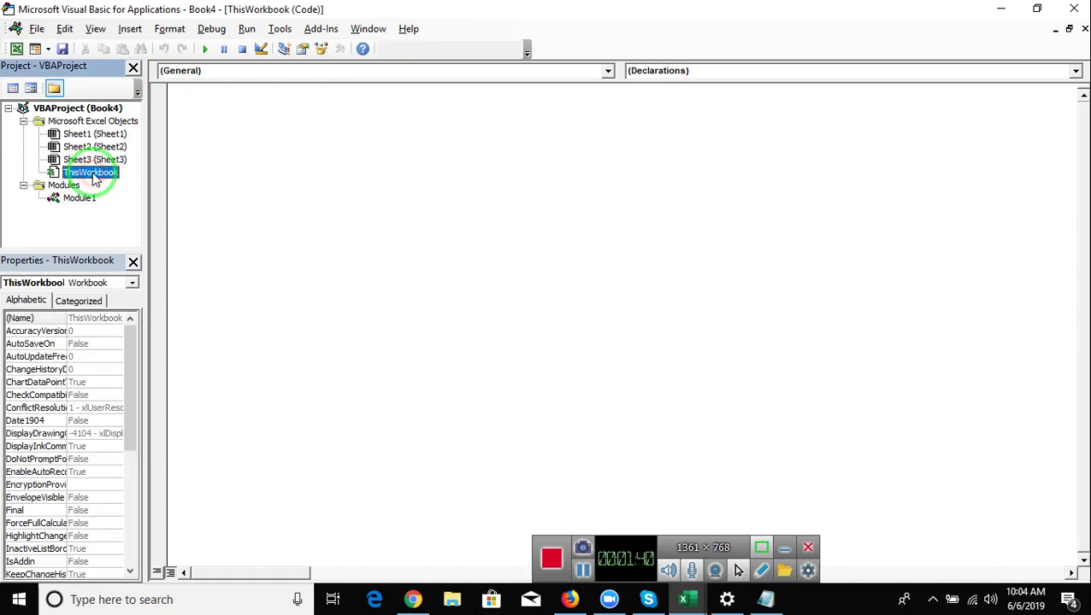
{"action": "left_click", "coordinate": [451, 74]}
{"action": "left_click", "coordinate": [449, 95]}
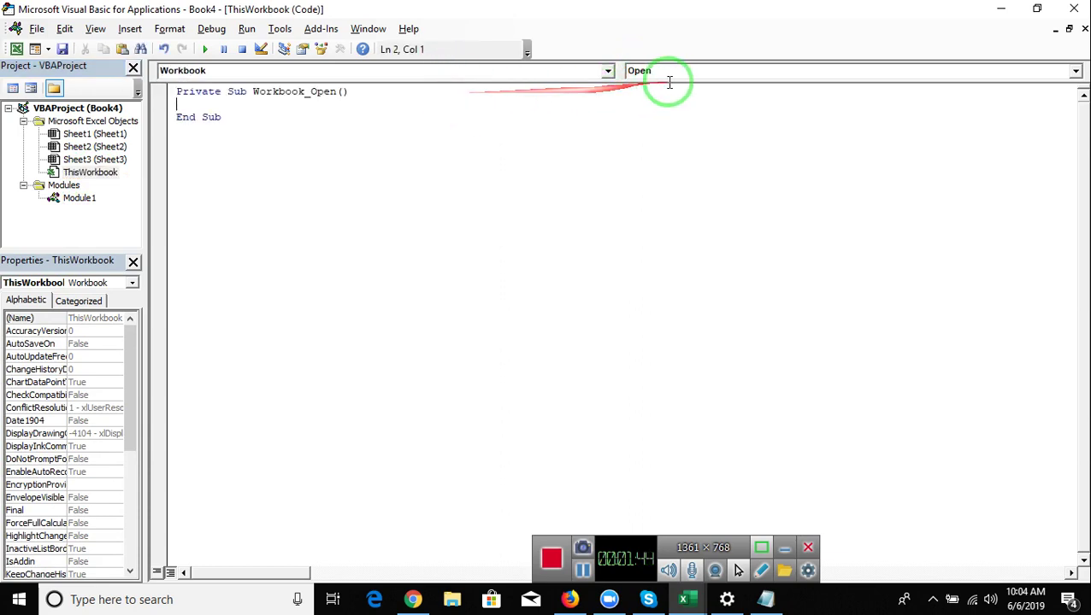
{"action": "left_click", "coordinate": [673, 73]}
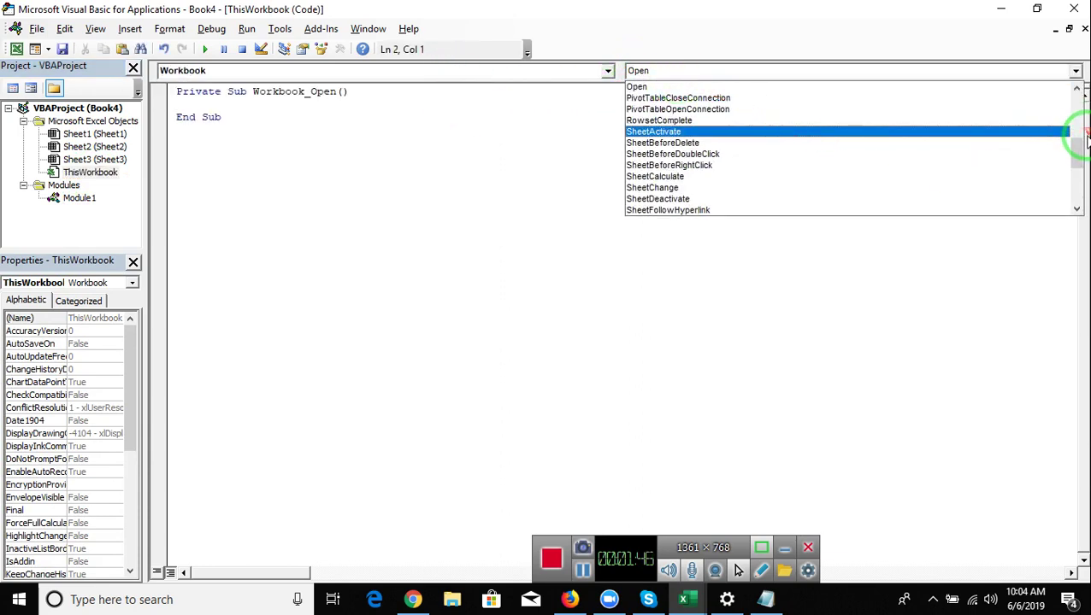
{"action": "left_click_drag", "start_coordinate": [1082, 139], "coordinate": [1079, 103]}
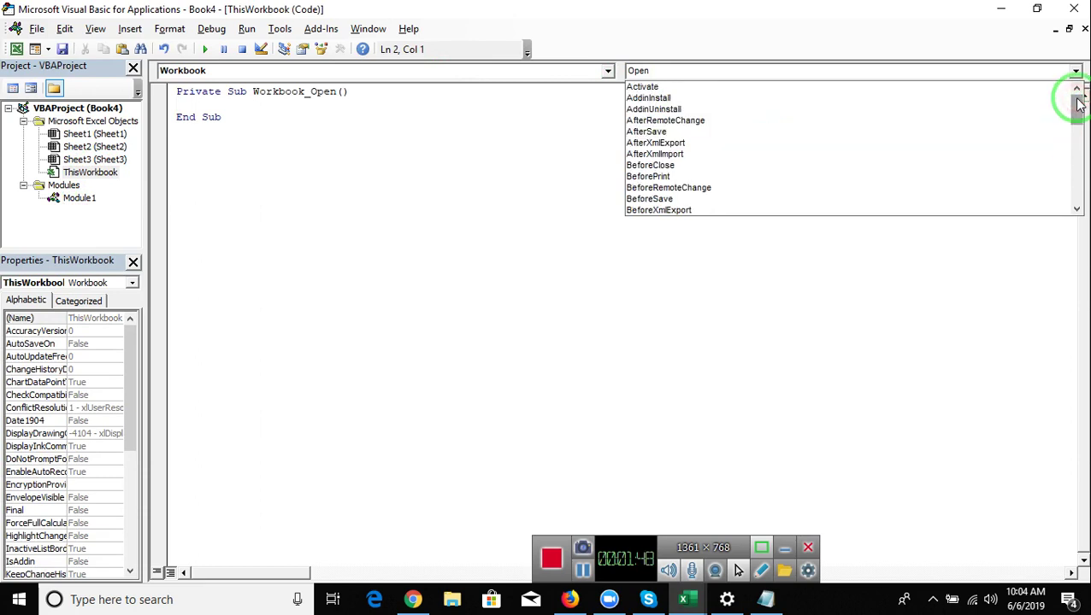
{"action": "left_click", "coordinate": [1079, 114]}
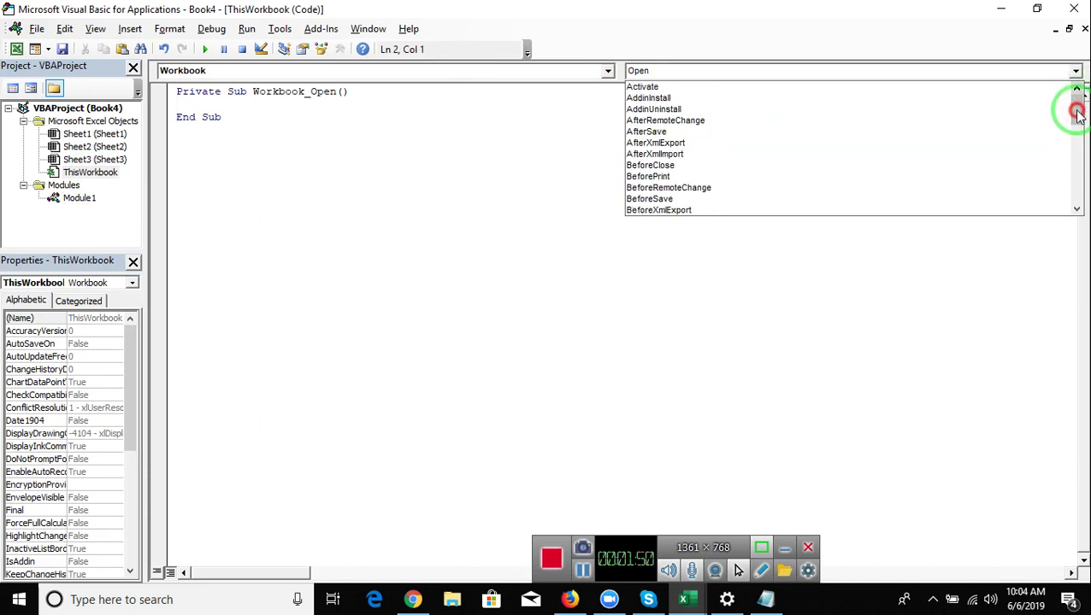
{"action": "left_click", "coordinate": [1077, 209]}
{"action": "left_click", "coordinate": [1076, 209]}
{"action": "left_click", "coordinate": [1076, 209]}
{"action": "left_click", "coordinate": [1076, 209]}
{"action": "left_click", "coordinate": [1076, 209]}
{"action": "left_click", "coordinate": [1076, 209]}
{"action": "left_click", "coordinate": [1076, 210]}
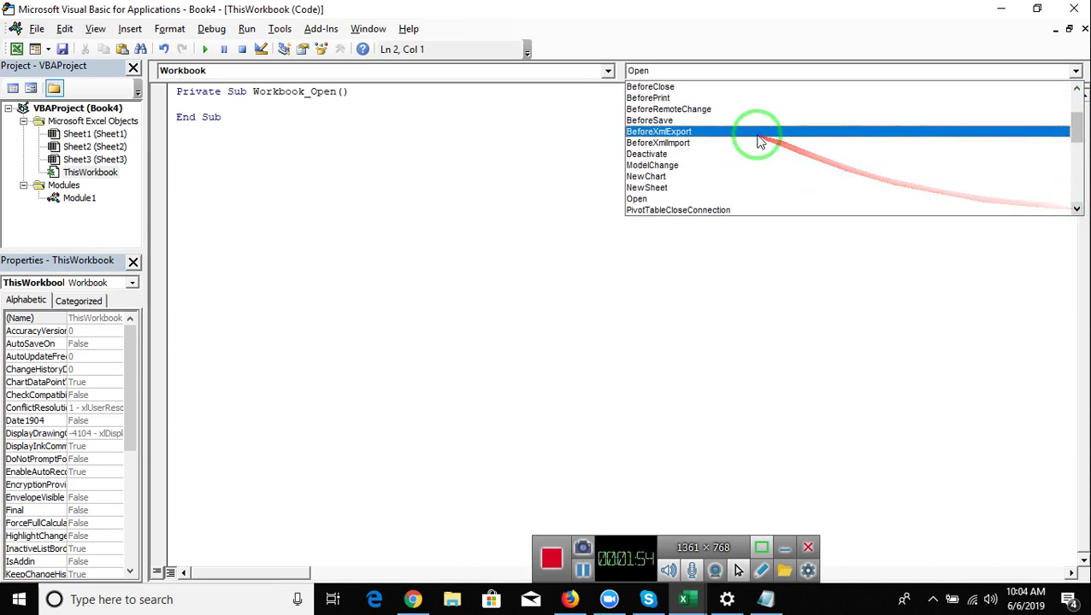
{"action": "left_click", "coordinate": [790, 87]}
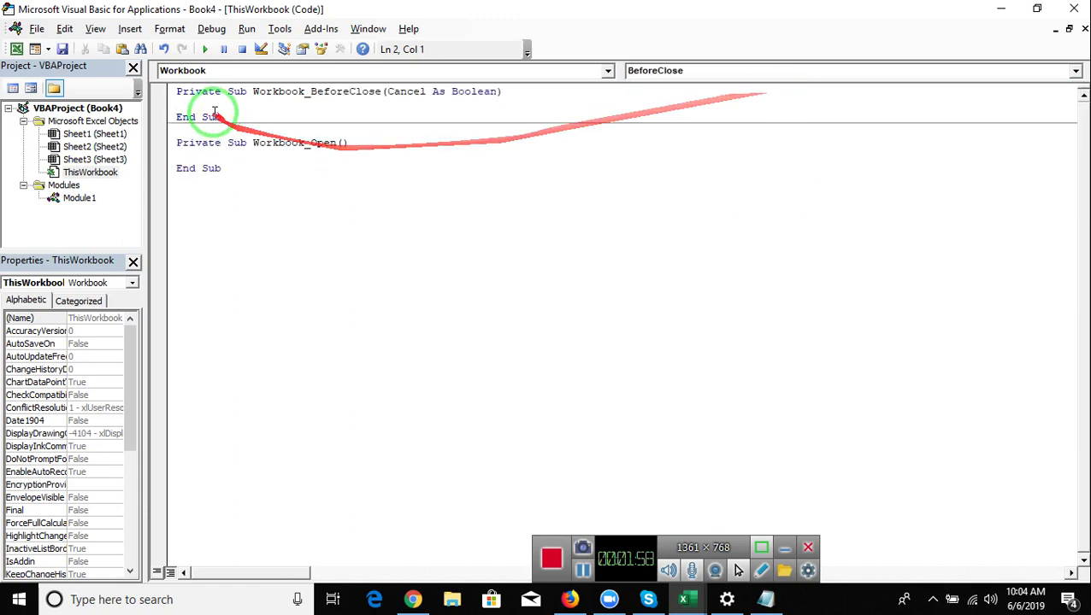
Delete the auto-generated Workbook_Open procedure, leaving only Workbook_BeforeClose.
{"action": "left_click", "coordinate": [215, 166]}
{"action": "left_click", "coordinate": [171, 143]}
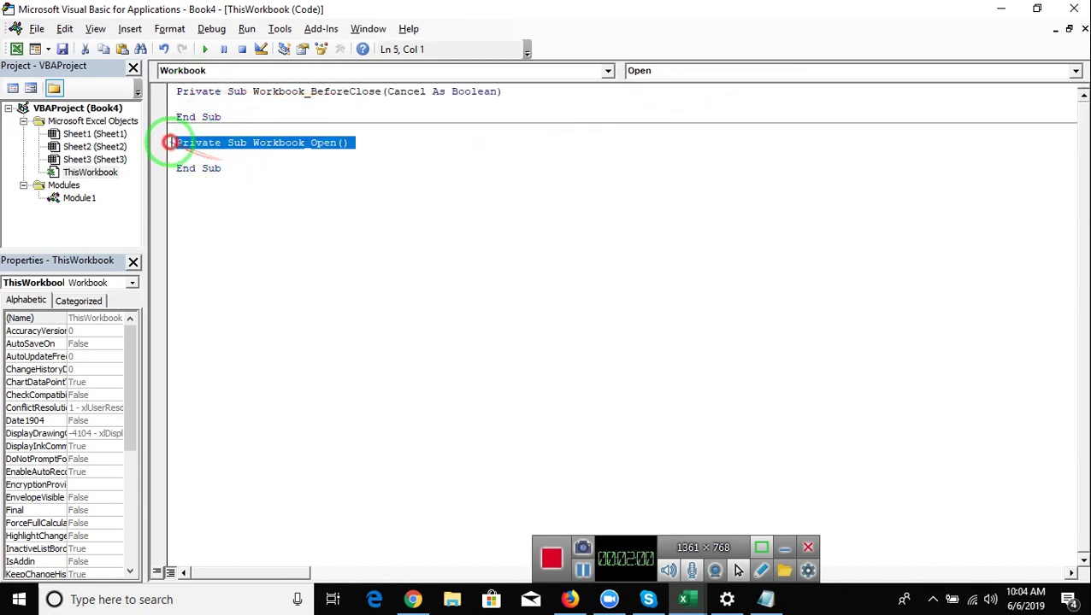
{"action": "left_click_drag", "start_coordinate": [214, 170], "coordinate": [165, 134]}
{"action": "key", "text": "Delete"}
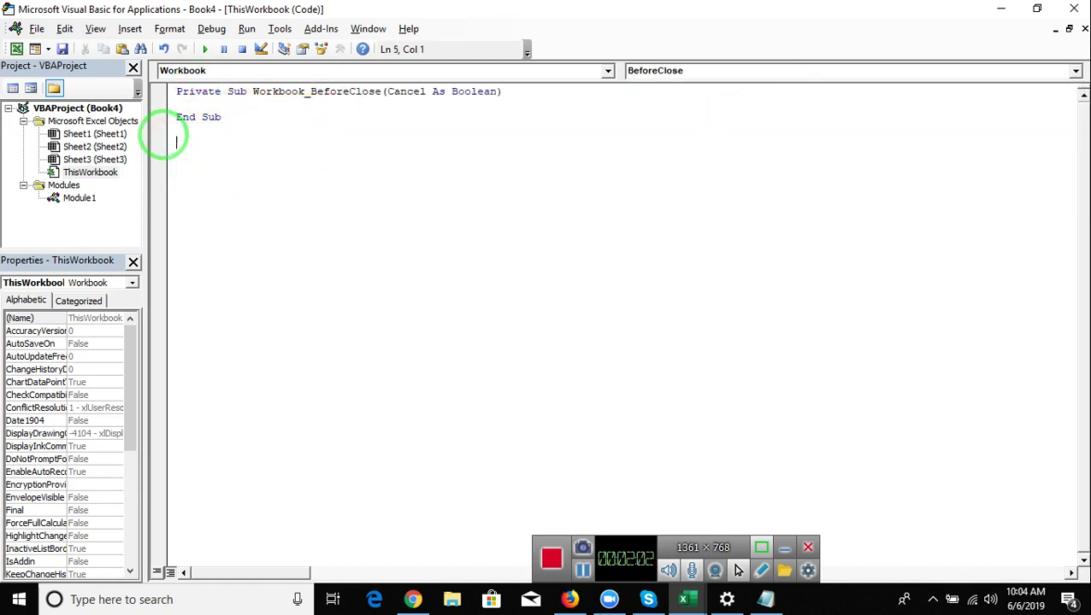
{"action": "left_click", "coordinate": [187, 103]}
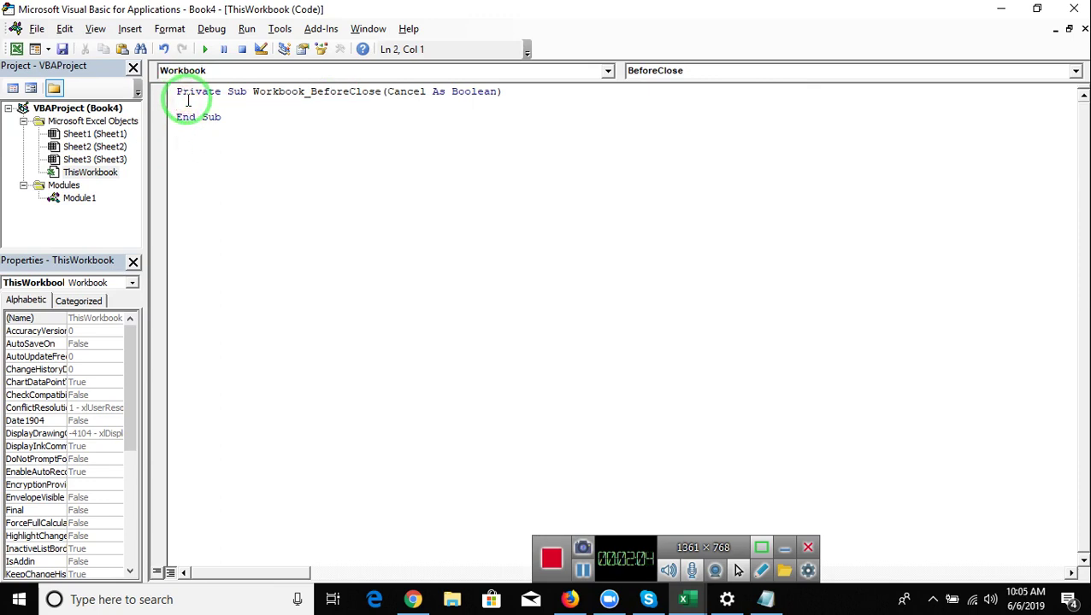
Declare outapp and mail as Object inside Workbook_BeforeClose.
{"action": "key", "text": "Return"}
{"action": "key", "text": "Return"}
{"action": "key", "text": "Return"}
{"action": "key", "text": "Up"}
{"action": "key", "text": "Up"}
{"action": "key", "text": "Return"}
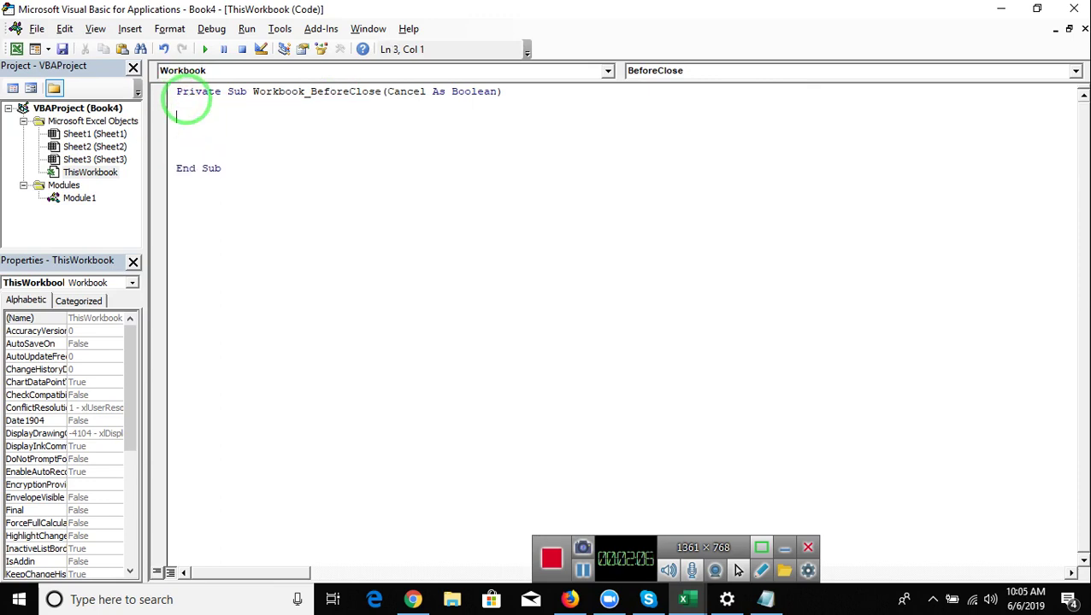
{"action": "type", "text": "dim "}
{"action": "type", "text": "o"}
{"action": "type", "text": "c"}
{"action": "key", "text": "BackSpace"}
{"action": "type", "text": "c"}
{"action": "key", "text": "BackSpace"}
{"action": "key", "text": "BackSpace"}
{"action": "type", "text": "outapp as O"}
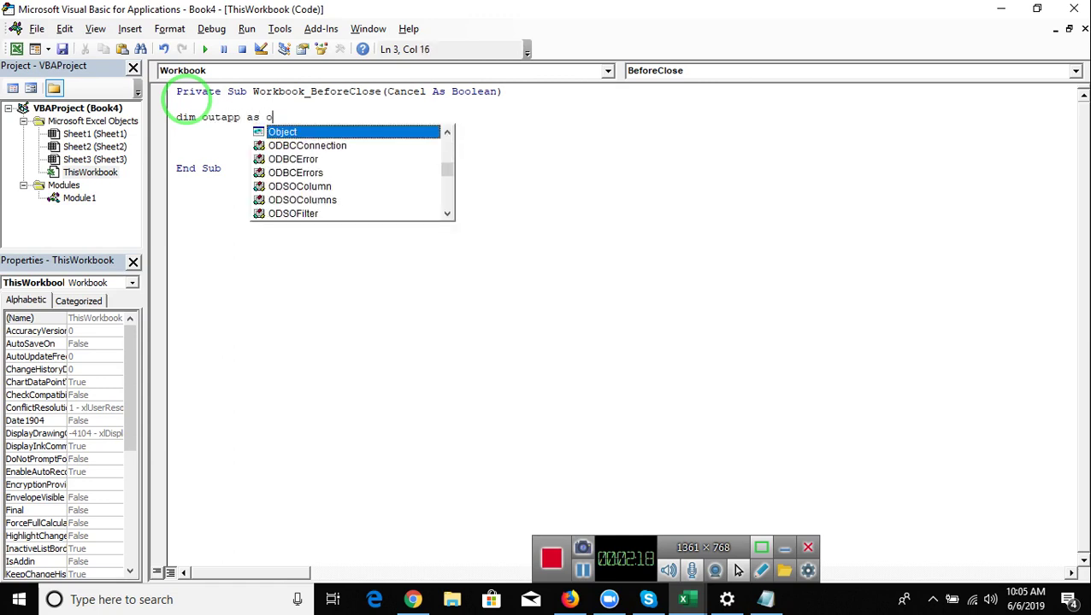
{"action": "key", "text": "Tab"}
{"action": "key", "text": "Return"}
{"action": "type", "text": "dim mail as ob"}
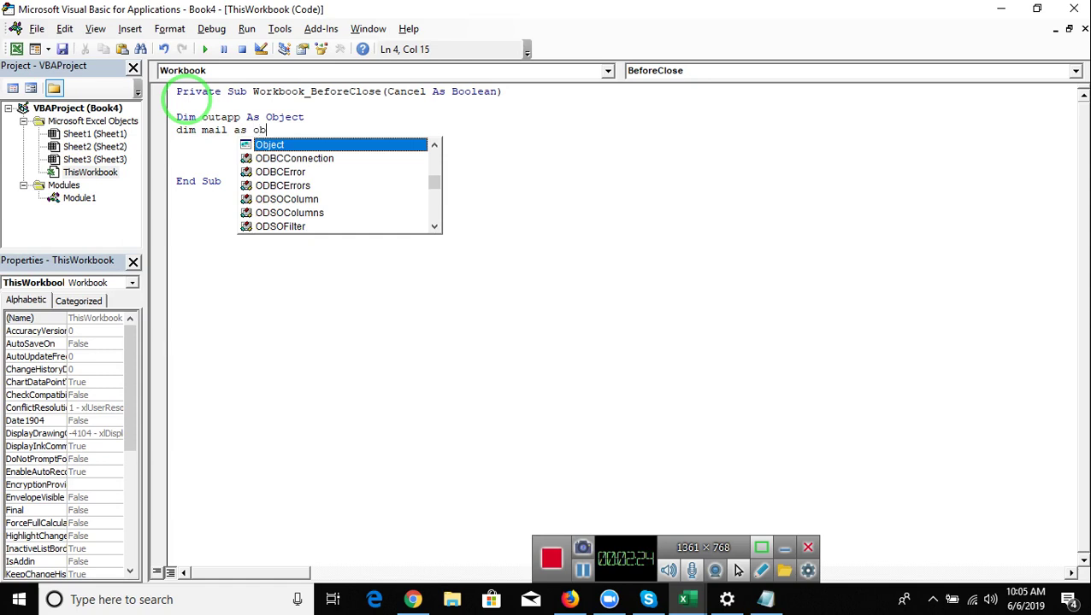
{"action": "key", "text": "Return"}
{"action": "key", "text": "Return"}
Set outapp = CreateObject("Outlook.application") and mail = outapp.createitem(0), then begin With mail.
{"action": "type", "text": "set outapp=createo"}
{"action": "key", "text": "BackSpace"}
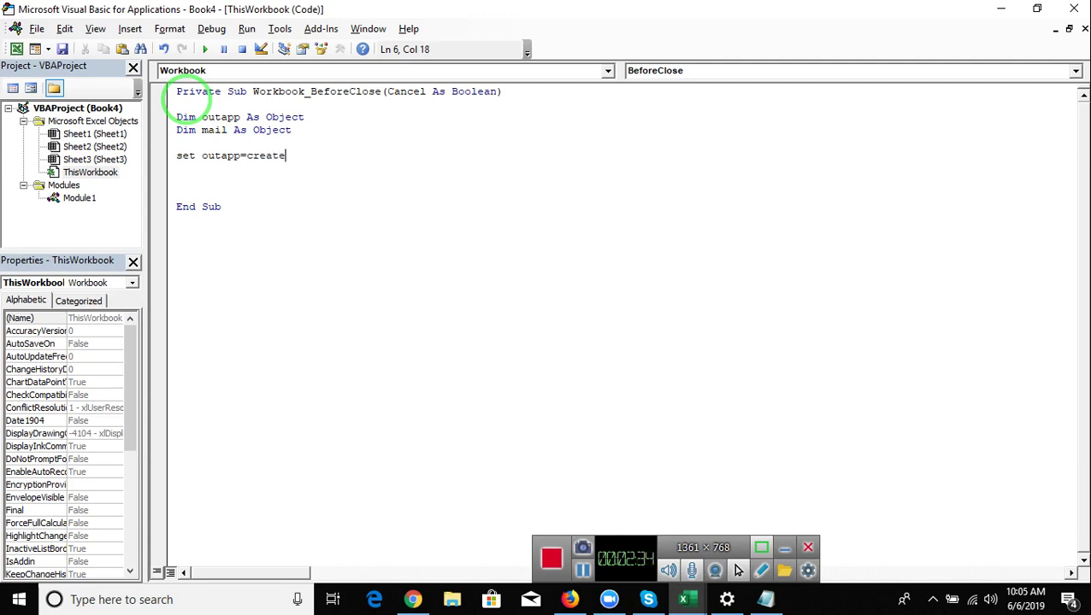
{"action": "type", "text": "outapp = CreateObject(\"Outlook.appllication\""}
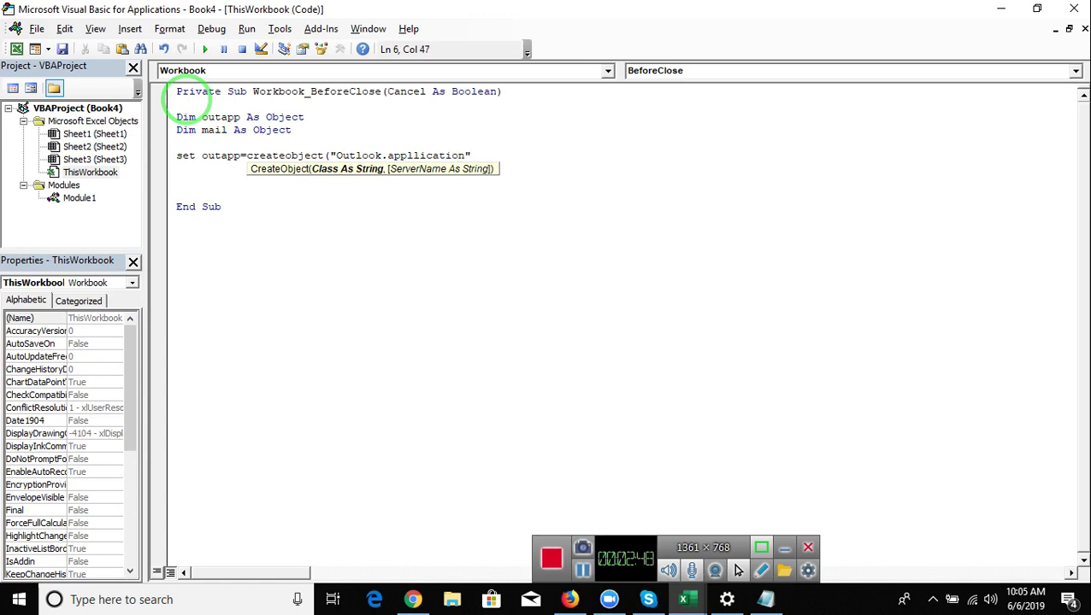
{"action": "type", "text": ")"}
{"action": "key", "text": "Return"}
{"action": "type", "text": "se"}
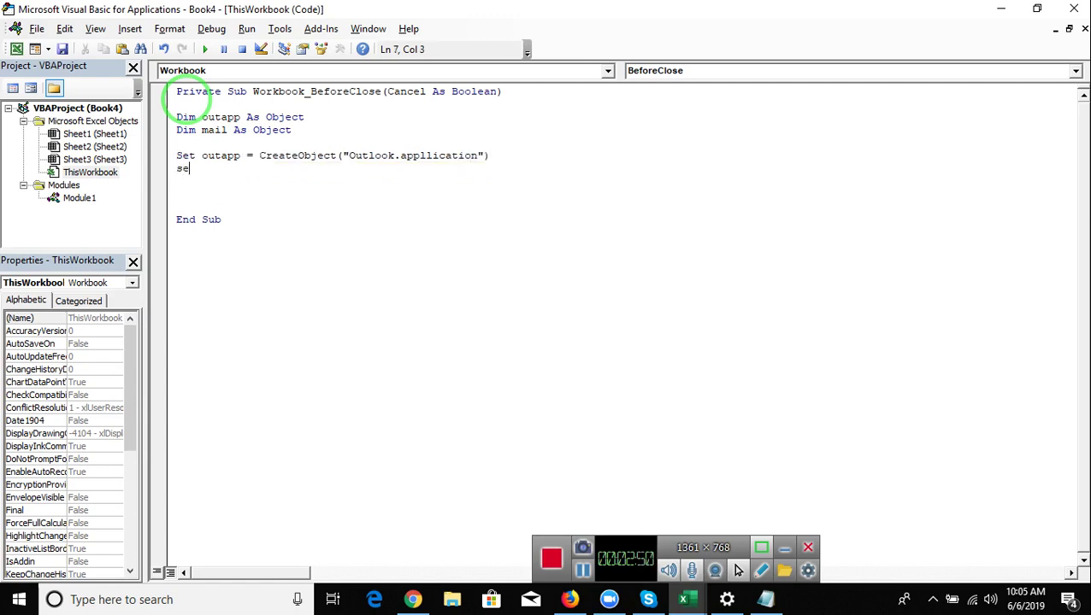
{"action": "type", "text": "t mail=outapp.createitem(0)"}
{"action": "key", "text": "Return"}
{"action": "key", "text": "Return"}
{"action": "key", "text": "Return"}
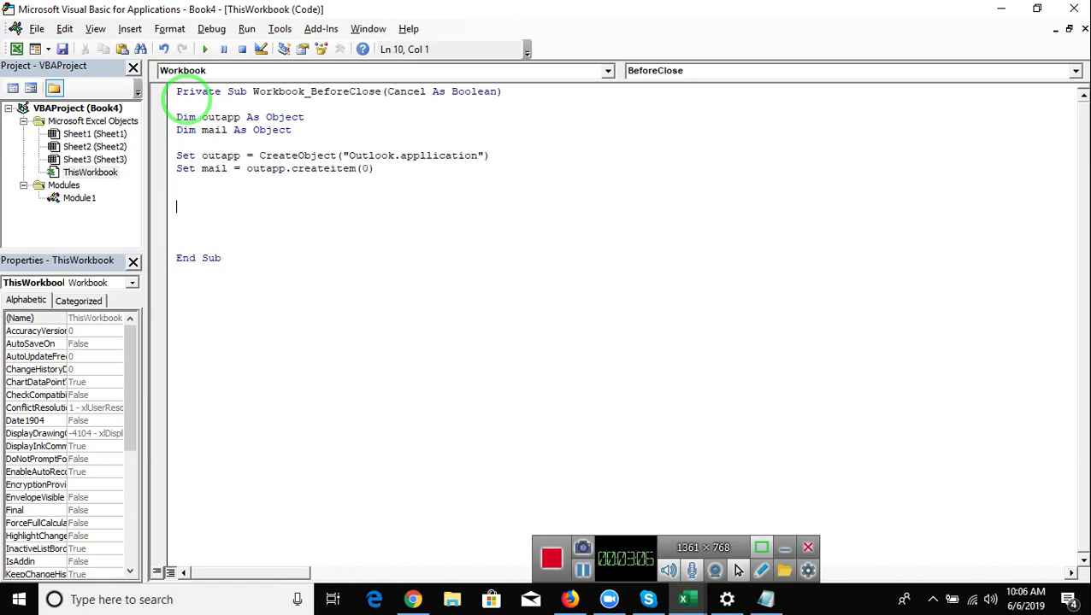
{"action": "type", "text": "with mail"}
Set .To to the recipient's e-mail address and leave .CC and .Bcc empty.
{"action": "key", "text": "Return"}
{"action": "type", "text": ".To"}
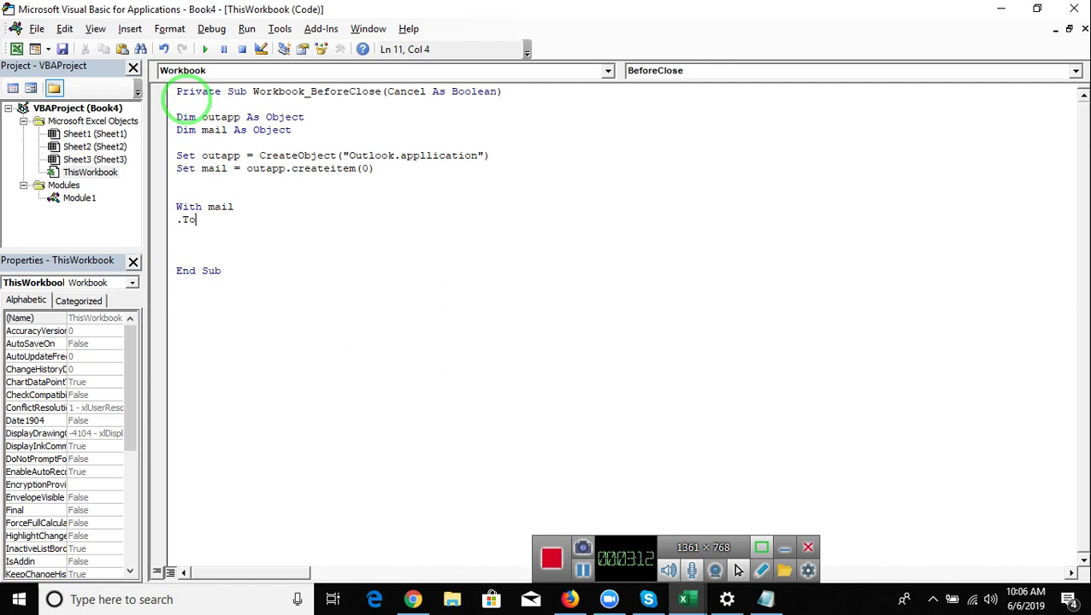
{"action": "type", "text": " =\""}
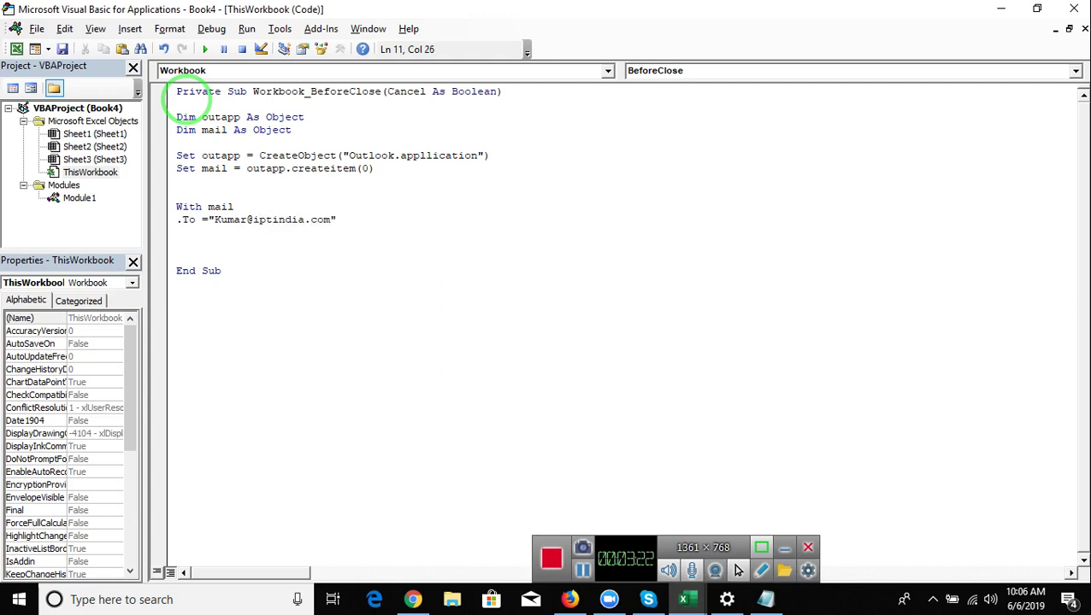
{"action": "key", "text": "Return"}
{"action": "type", "text": ".CC-"}
{"action": "key", "text": "BackSpace"}
{"action": "type", "text": "=="}
{"action": "type", "text": "\"\""}
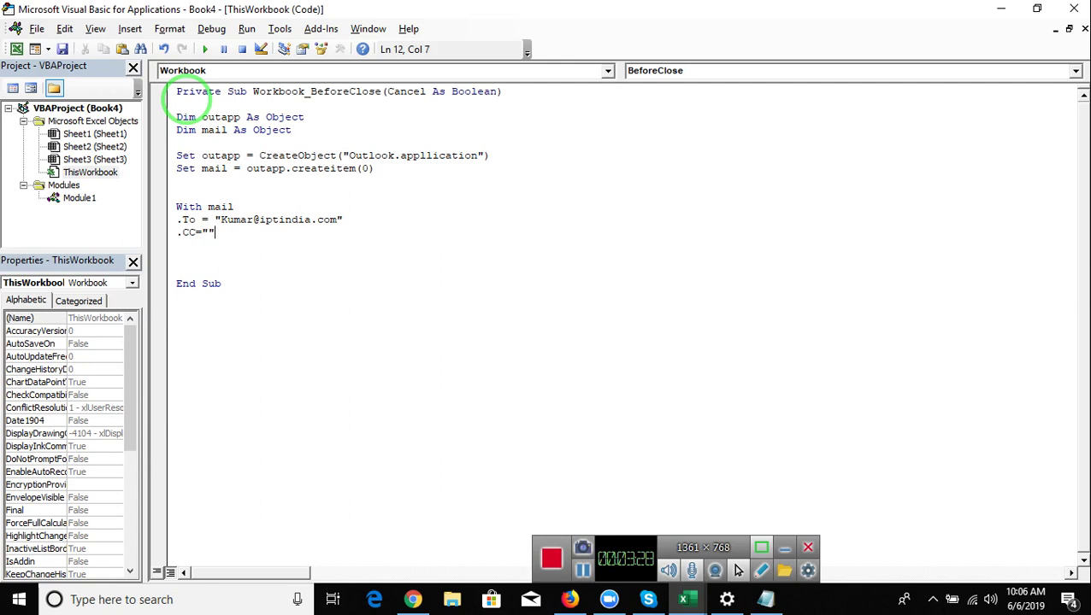
{"action": "key", "text": "Return"}
{"action": "type", "text": ".T"}
{"action": "type", "text": "o = "}
{"action": "type", "text": "\"\""}
{"action": "key", "text": "Return"}
{"action": "key", "text": "BackSpace"}
{"action": "key", "text": "BackSpace"}
{"action": "key", "text": "BackSpace"}
{"action": "key", "text": "BackSpace"}
{"action": "key", "text": "BackSpace"}
{"action": "key", "text": "BackSpace"}
{"action": "key", "text": "BackSpace"}
{"action": "type", "text": "Bcc = "}
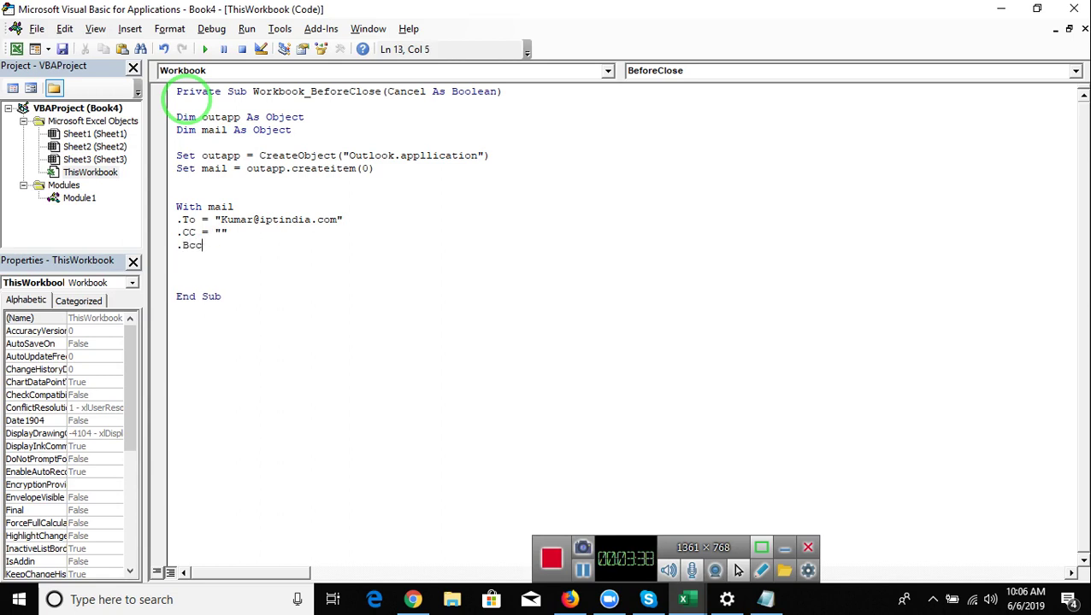
{"action": "type", "text": "\"\""}
{"action": "key", "text": "Return"}
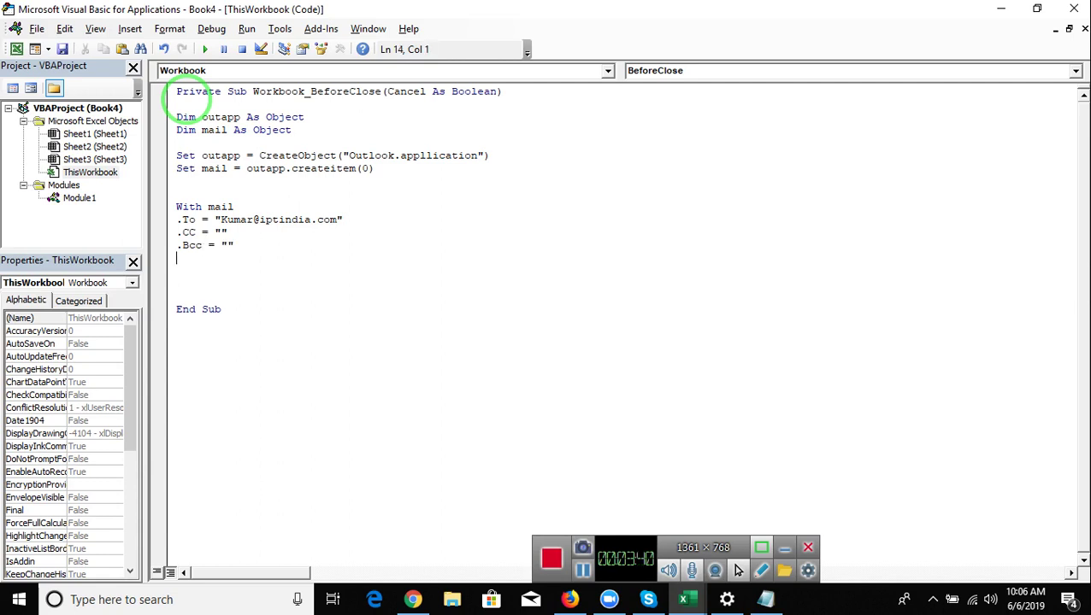
Set .Subject to "File Close at Date and Time = " & Now and start the .Body line.
{"action": "type", "text": ".Subject = "}
{"action": "type", "text": "\"File Clos"}
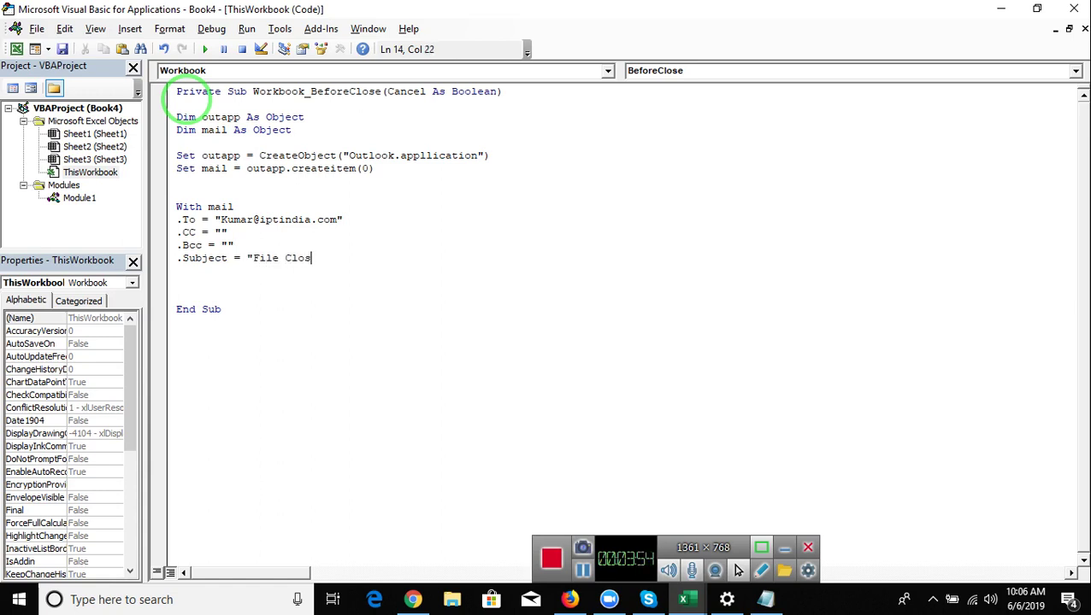
{"action": "type", "text": "e at "}
{"action": "type", "text": "Time"}
{"action": "key", "text": "BackSpace"}
{"action": "key", "text": "BackSpace"}
{"action": "key", "text": "BackSpace"}
{"action": "key", "text": "BackSpace"}
{"action": "key", "text": "BackSpace"}
{"action": "type", "text": "Date and "}
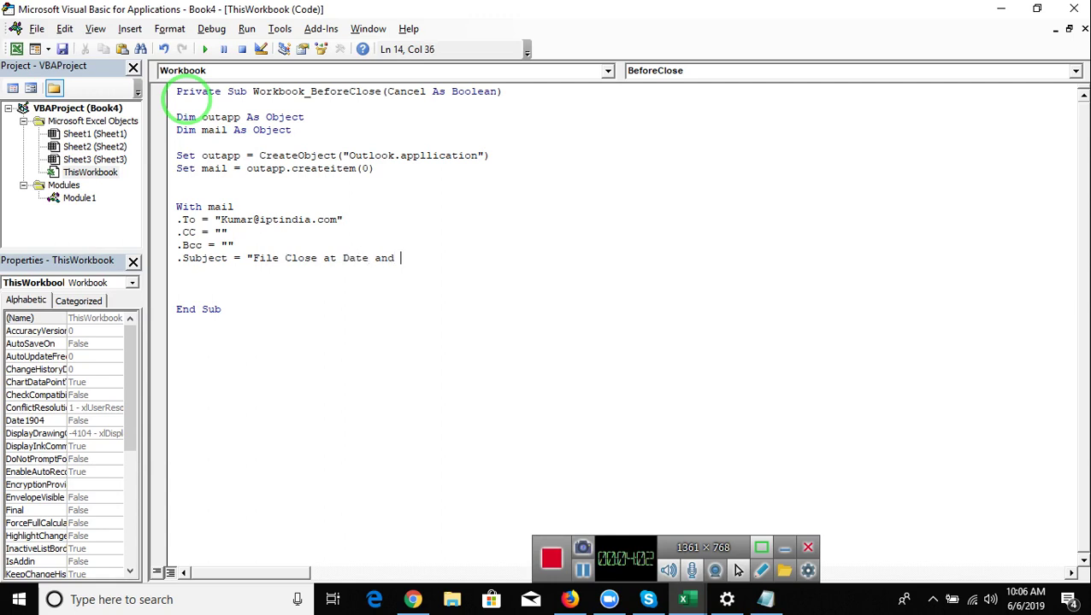
{"action": "type", "text": "Tim"}
{"action": "key", "text": "BackSpace"}
{"action": "type", "text": "me = \""}
{"action": "type", "text": " & "}
{"action": "type", "text": "now"}
{"action": "key", "text": "Return"}
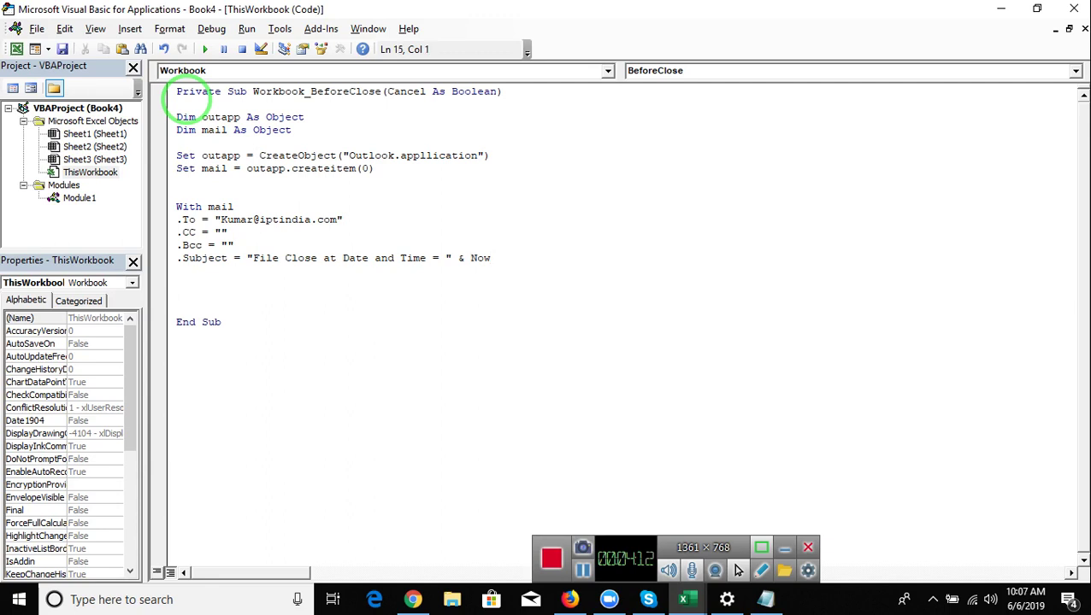
{"action": "type", "text": ".Body "}
{"action": "type", "text": "=\"Hi\" "}
{"action": "type", "text": "&vbnewline &"}
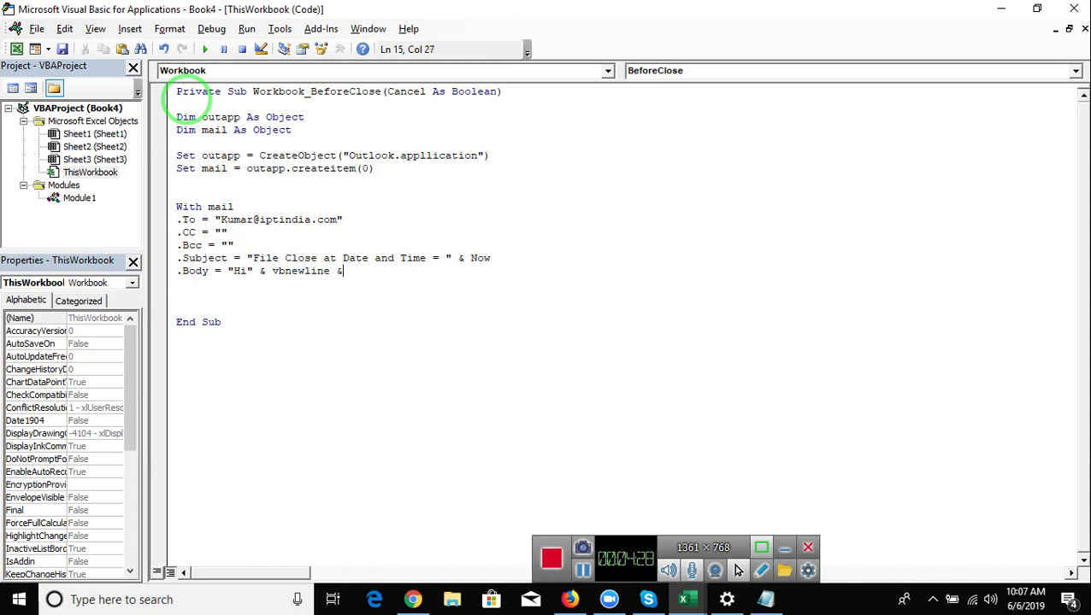
{"action": "type", "text": "\""}
{"action": "type", "text": "Please"}
Finish .Body as "Hi" & vbNewLine & "This file Close at " & Now.
{"action": "key", "text": "BackSpace"}
{"action": "key", "text": "BackSpace"}
{"action": "key", "text": "BackSpace"}
{"action": "key", "text": "BackSpace"}
{"action": "key", "text": "BackSpace"}
{"action": "key", "text": "BackSpace"}
{"action": "type", "text": "This file Close at \" "}
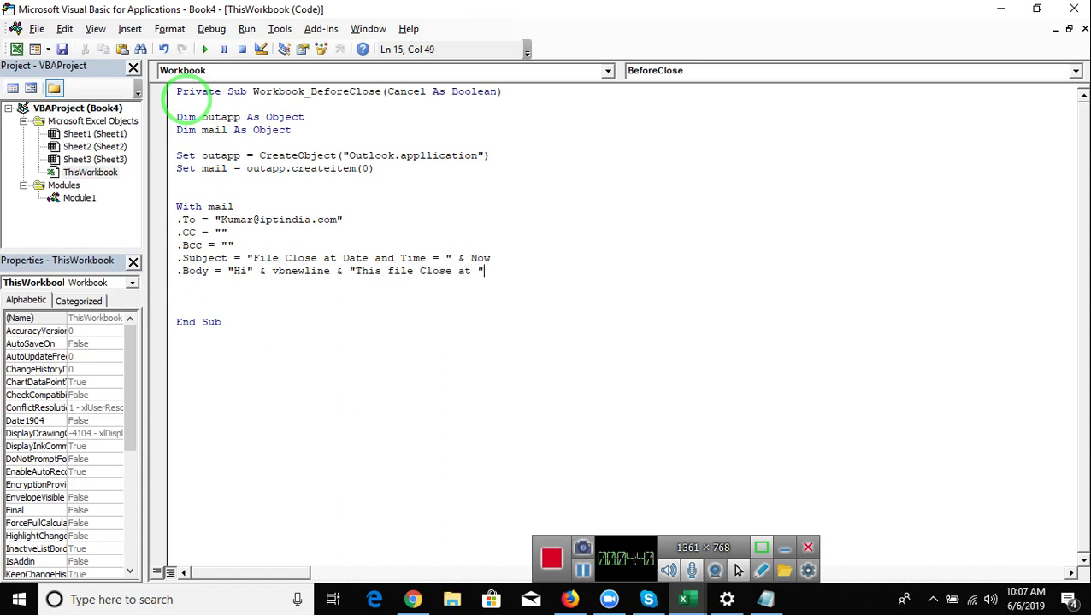
{"action": "type", "text": "& "}
{"action": "type", "text": "Now"}
{"action": "key", "text": "Return"}
{"action": "key", "text": "Return"}
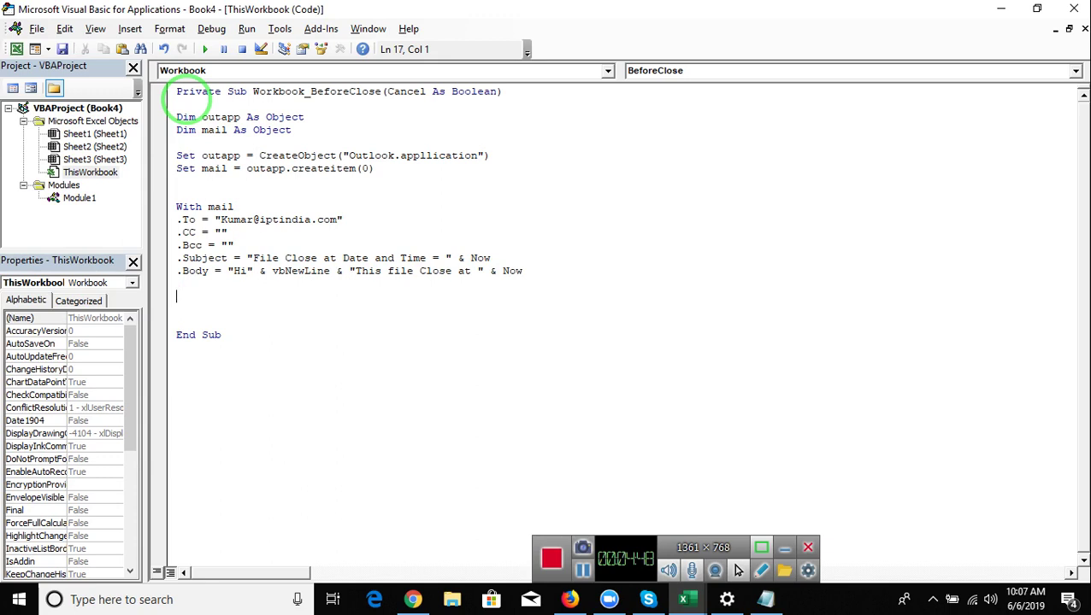
{"action": "key", "text": "Up"}
{"action": "type", "text": ".a"}
{"action": "type", "text": "tt"}
Add .send and End With, then set outapp and mail to Nothing before End Sub.
{"action": "key", "text": "BackSpace"}
{"action": "key", "text": "BackSpace"}
{"action": "key", "text": "BackSpace"}
{"action": "key", "text": "BackSpace"}
{"action": "type", "text": ".send"}
{"action": "key", "text": "Return"}
{"action": "type", "text": "en"}
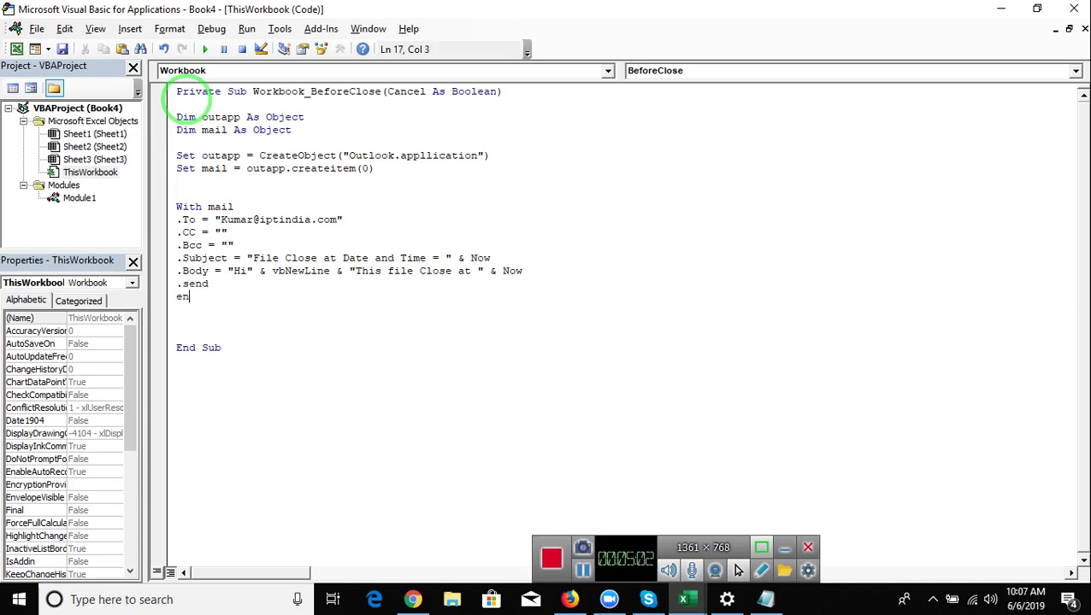
{"action": "type", "text": "ith"}
{"action": "key", "text": "Return"}
{"action": "key", "text": "Return"}
{"action": "type", "text": "set "}
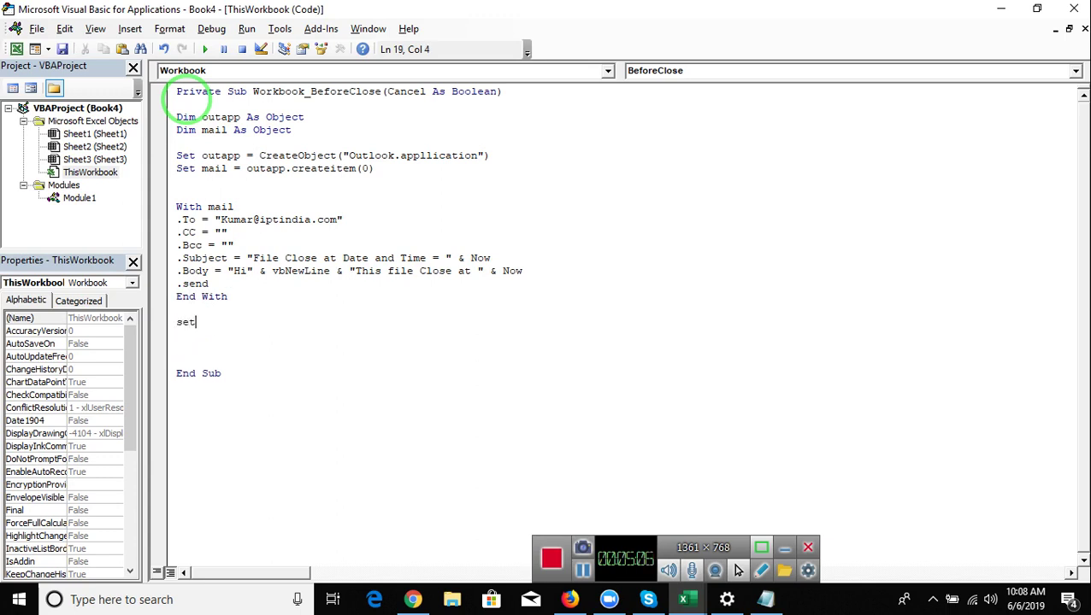
{"action": "type", "text": "outapp=no"}
{"action": "type", "text": "thi"}
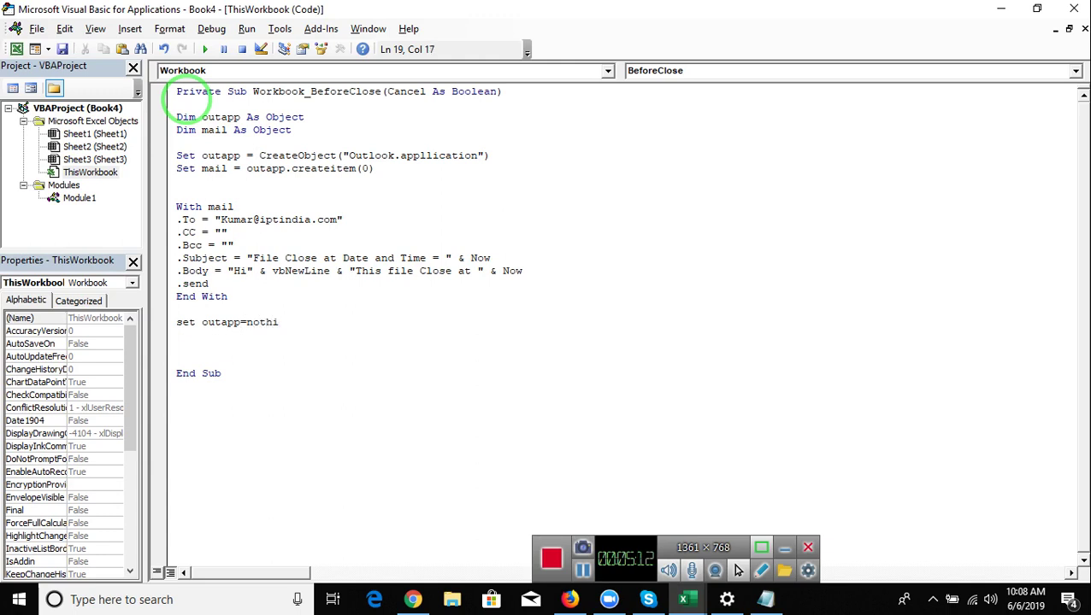
{"action": "type", "text": "n"}
{"action": "type", "text": "g"}
{"action": "key", "text": "Return"}
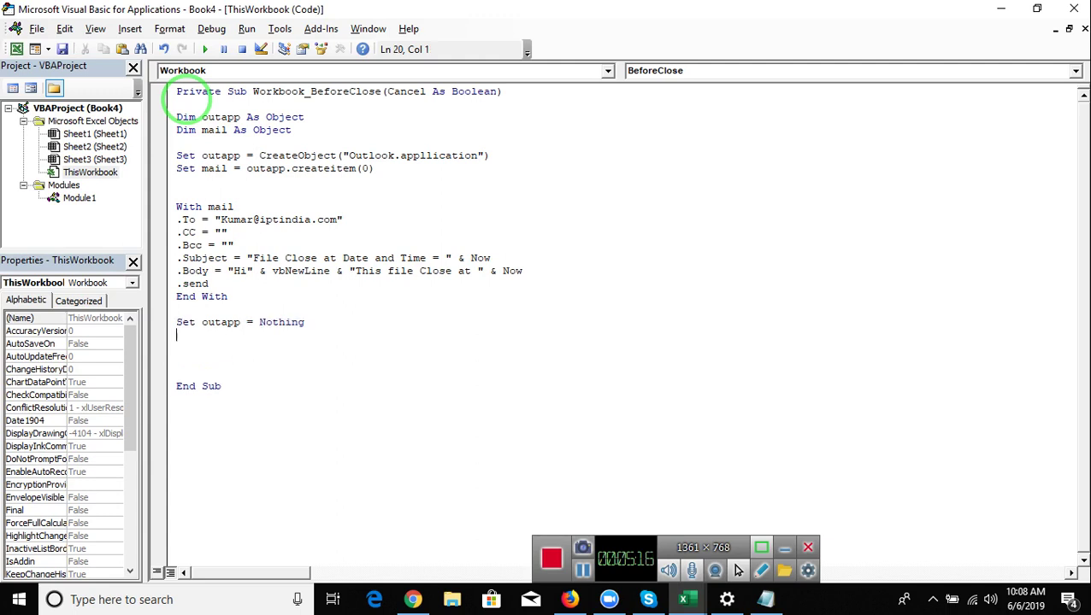
{"action": "type", "text": "set mail "}
{"action": "type", "text": "= nothing"}
{"action": "key", "text": "Return"}
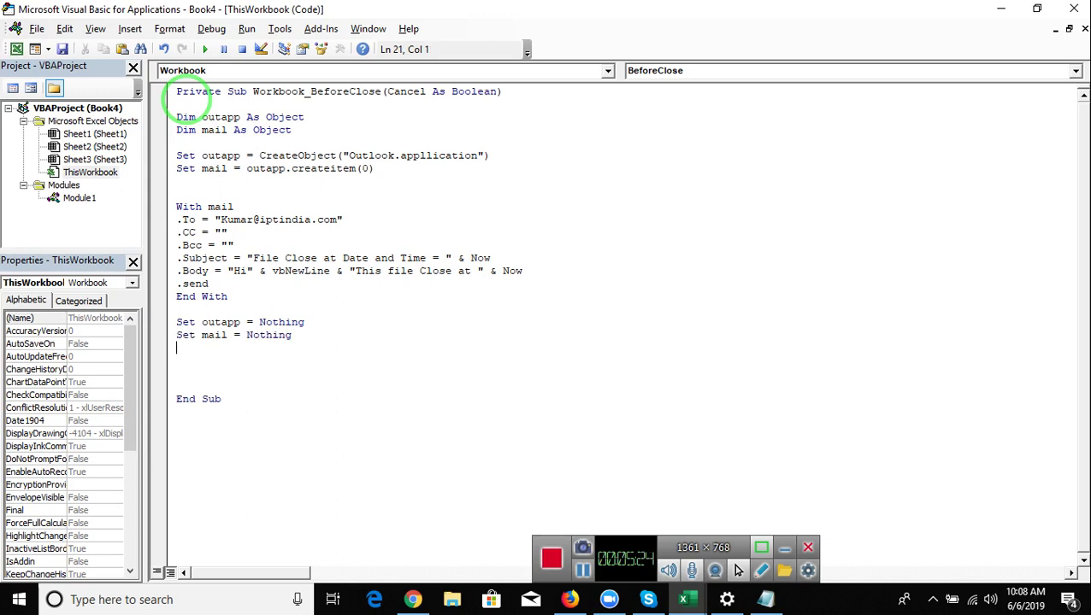
{"action": "left_click", "coordinate": [407, 91]}
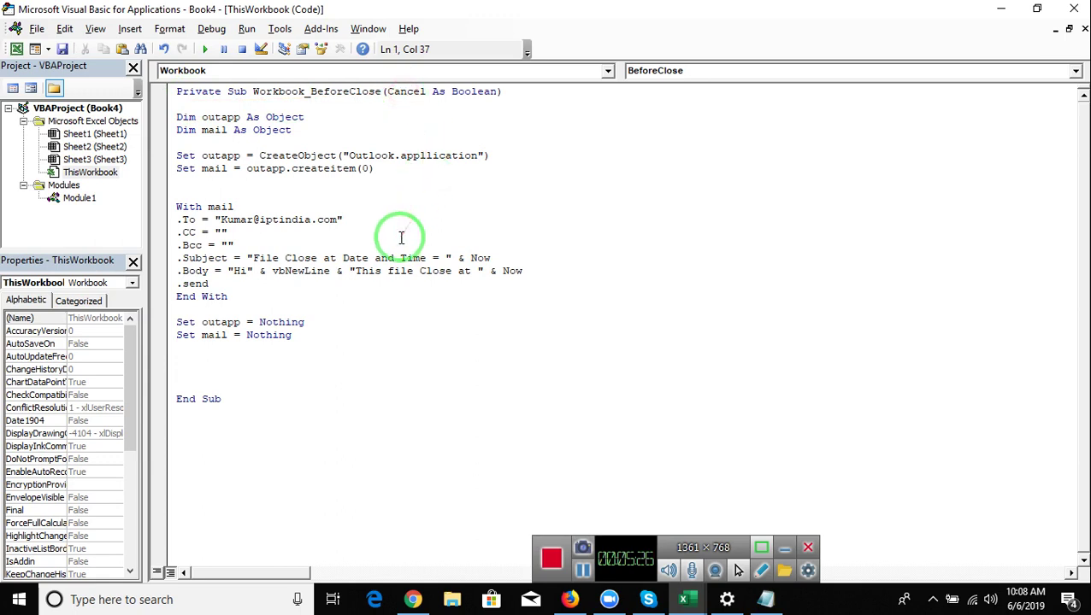
Select the macro code from End Sub up to line 3 to review it.
{"action": "left_click", "coordinate": [282, 245]}
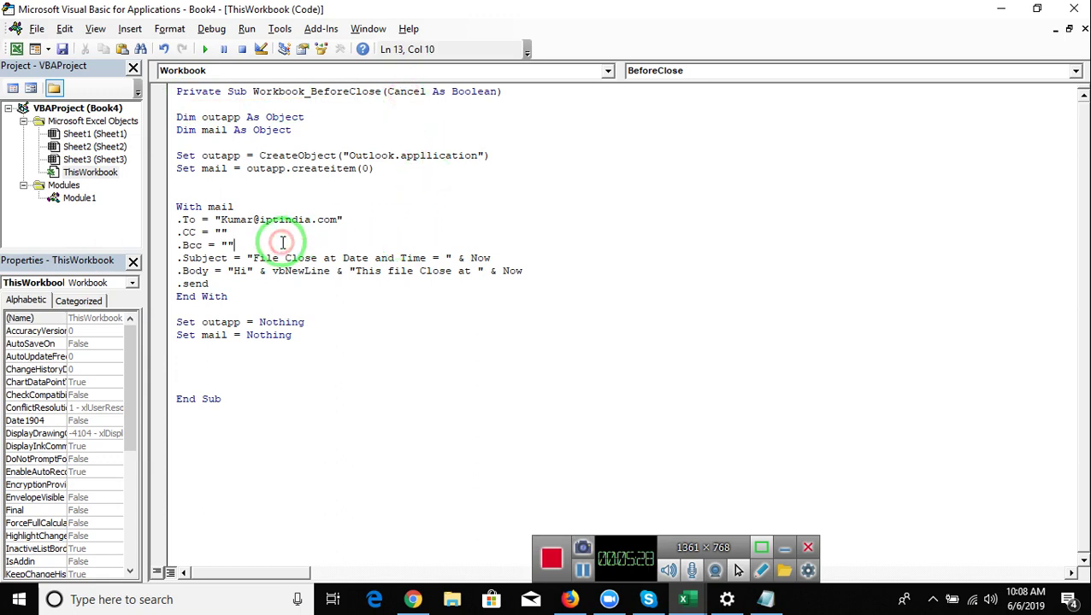
{"action": "left_click", "coordinate": [274, 397]}
{"action": "left_click_drag", "start_coordinate": [273, 397], "coordinate": [146, 110]}
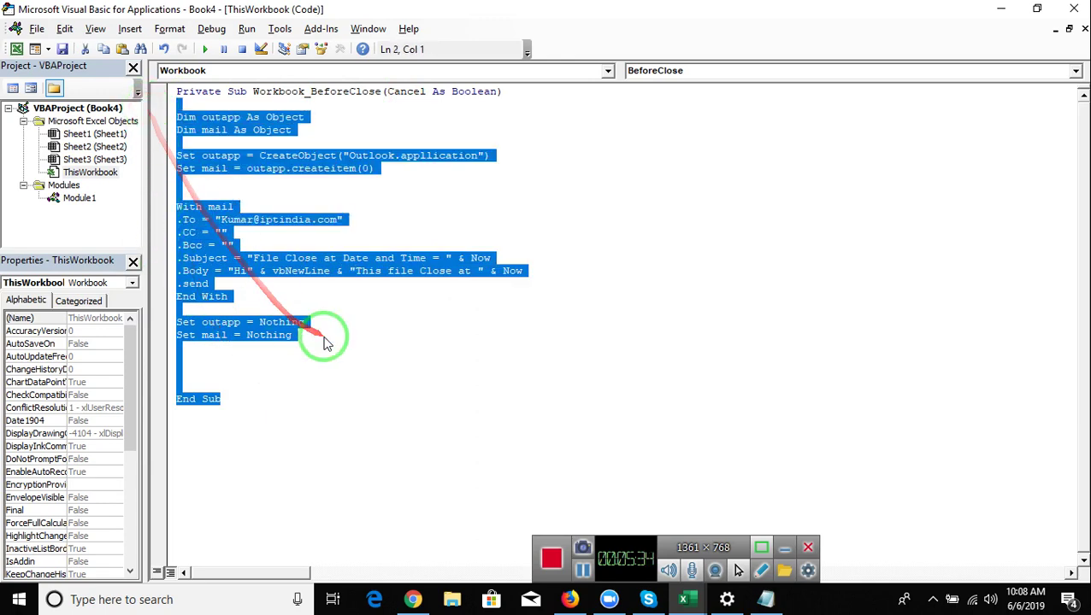
Search the Start menu for 'o' and launch Outlook from the best match.
{"action": "key", "text": "super"}
{"action": "type", "text": "o"}
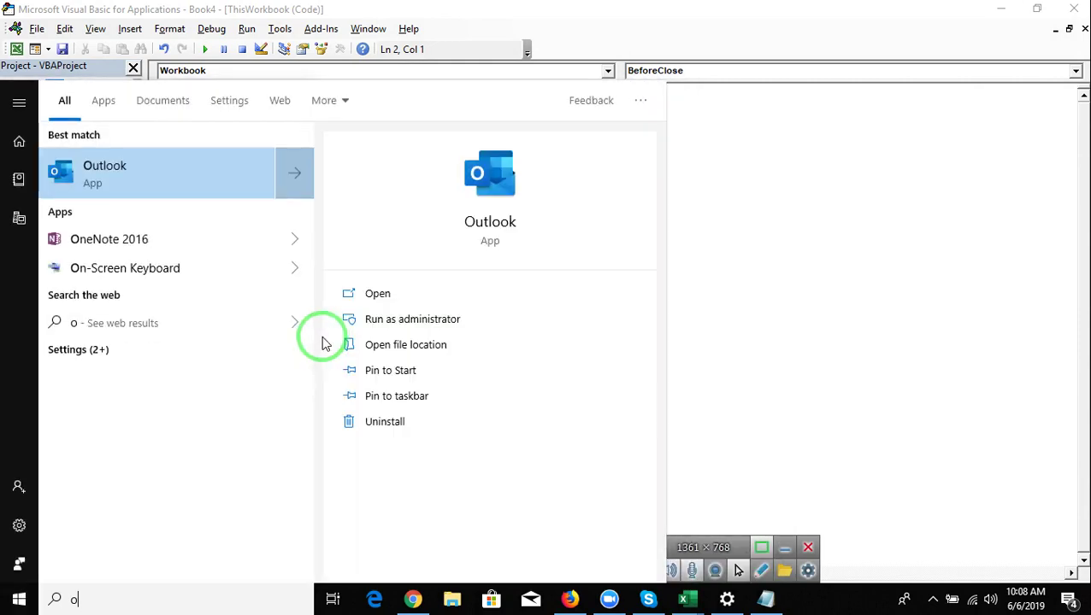
{"action": "left_click", "coordinate": [231, 183]}
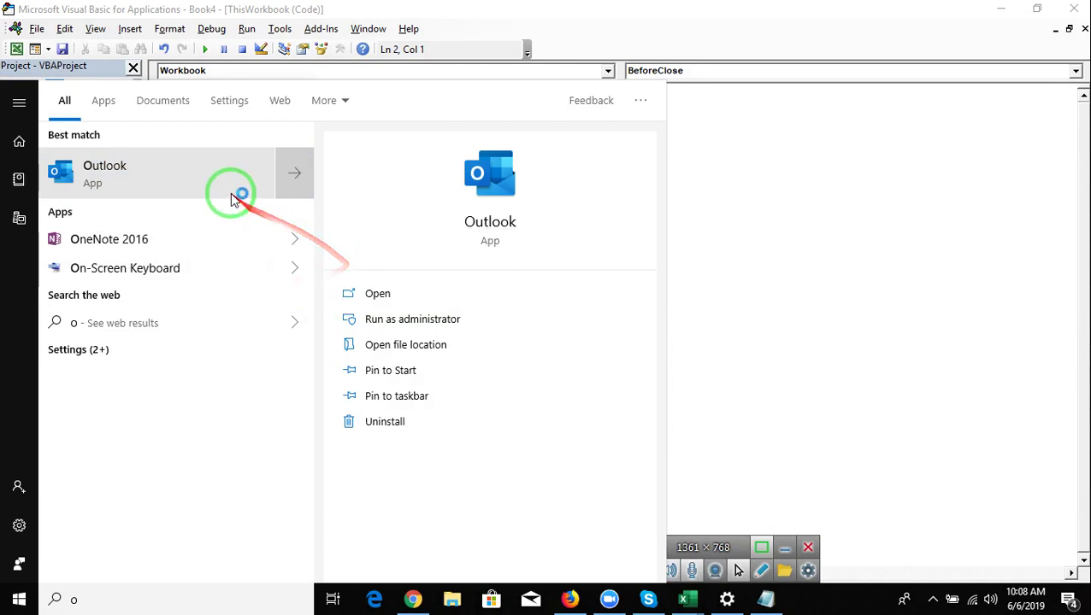
{"action": "left_click_drag", "start_coordinate": [231, 183], "coordinate": [234, 193]}
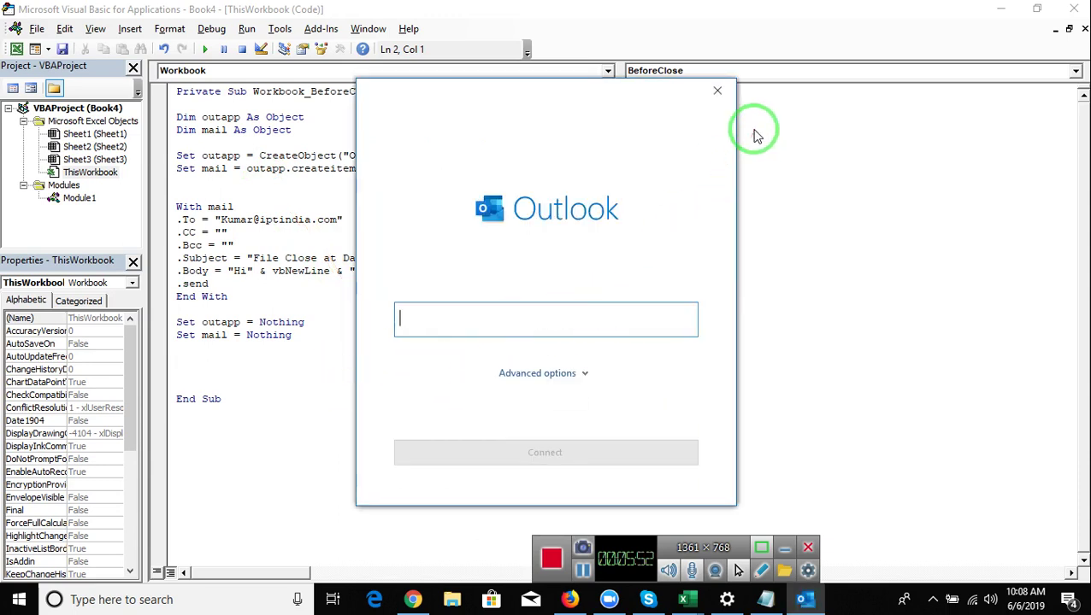
Bring Outlook forward, close the Office activation notice and dismiss the sign-in window.
{"action": "key", "text": "super+d"}
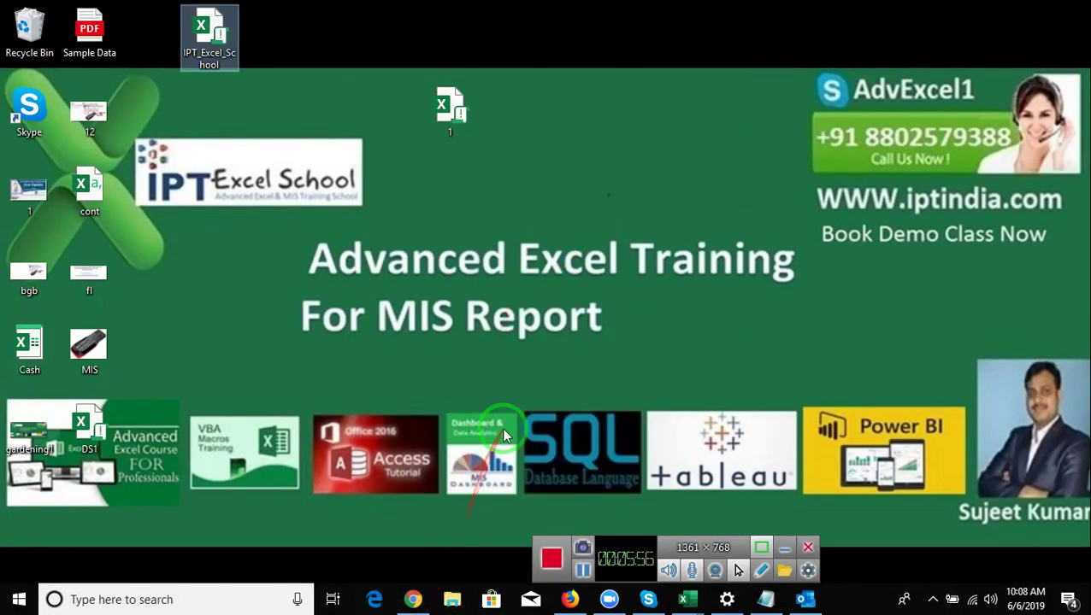
{"action": "key", "text": "alt+Tab"}
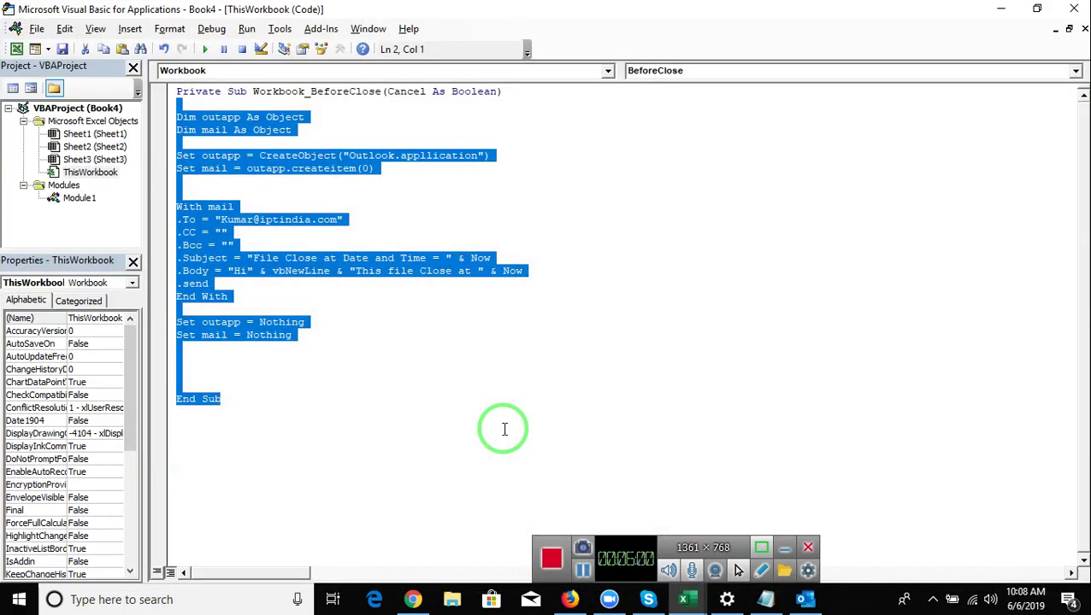
{"action": "key", "text": "super+d"}
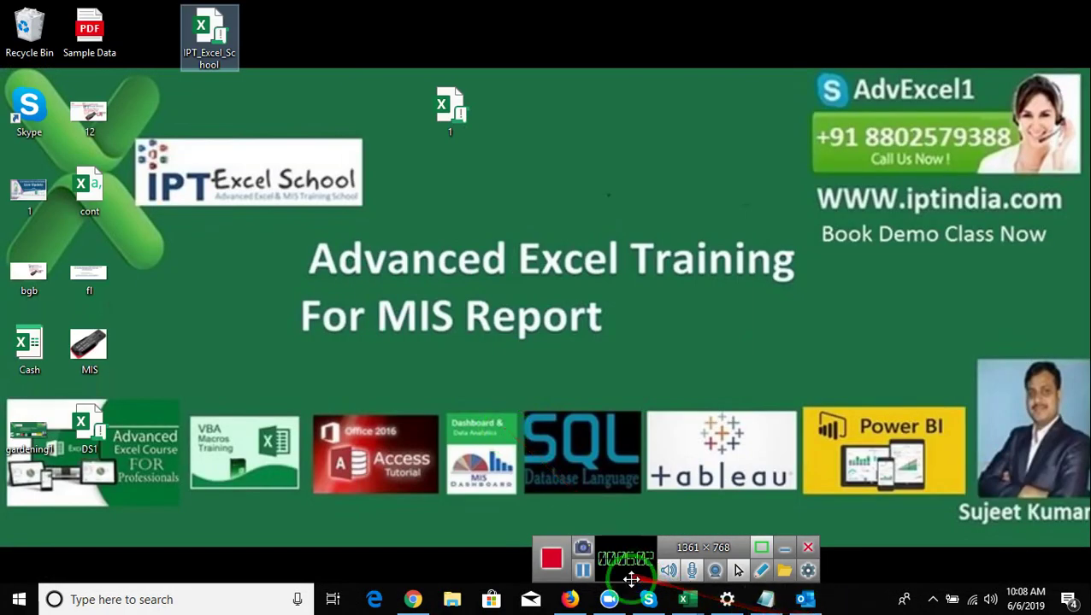
{"action": "mouse_move", "coordinate": [652, 599]}
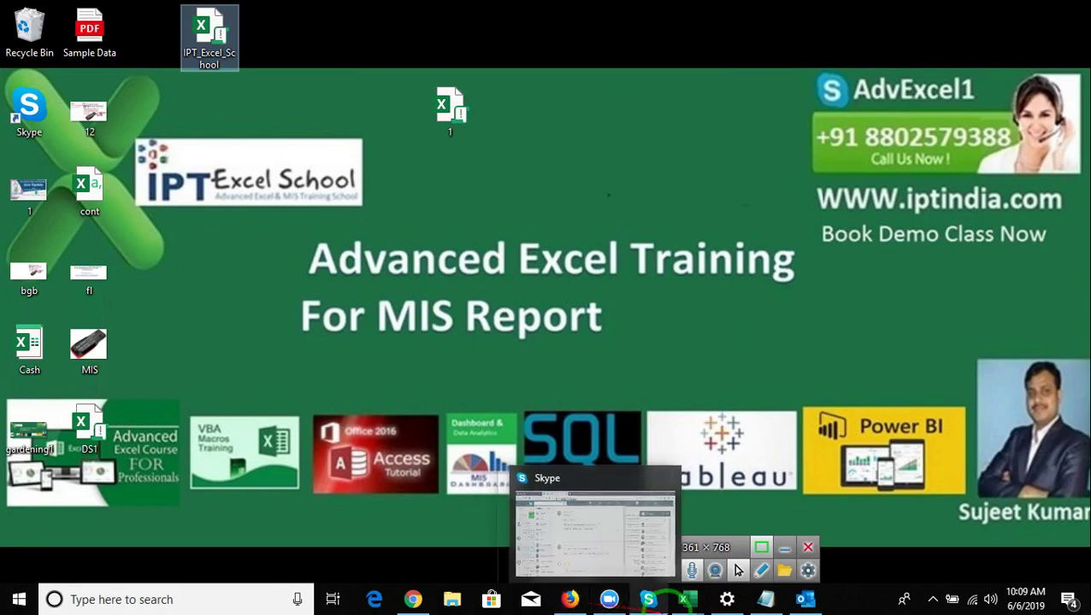
{"action": "left_click", "coordinate": [808, 601]}
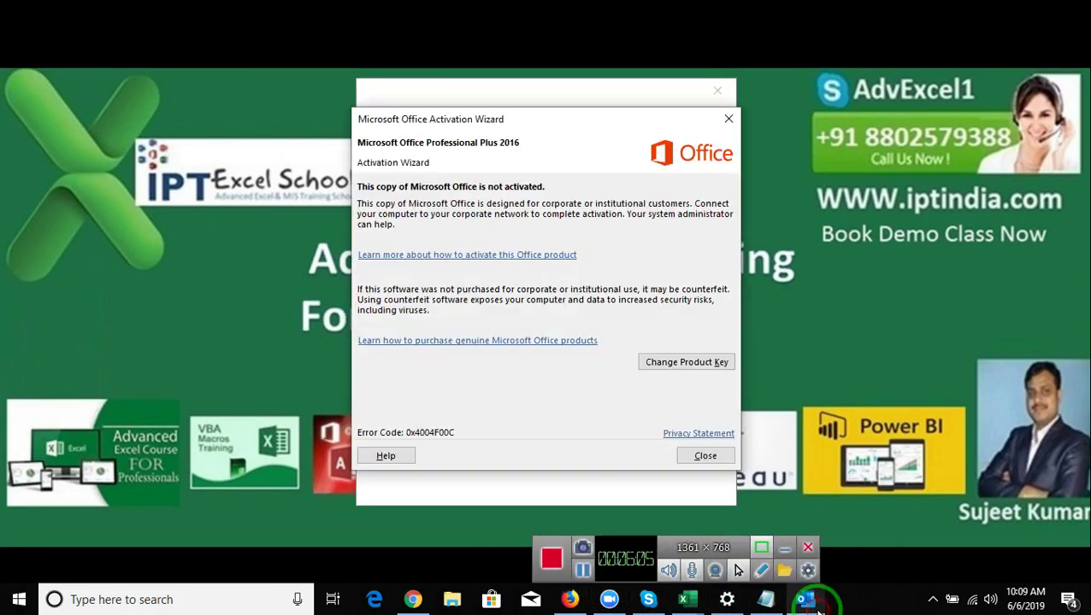
{"action": "left_click", "coordinate": [705, 457]}
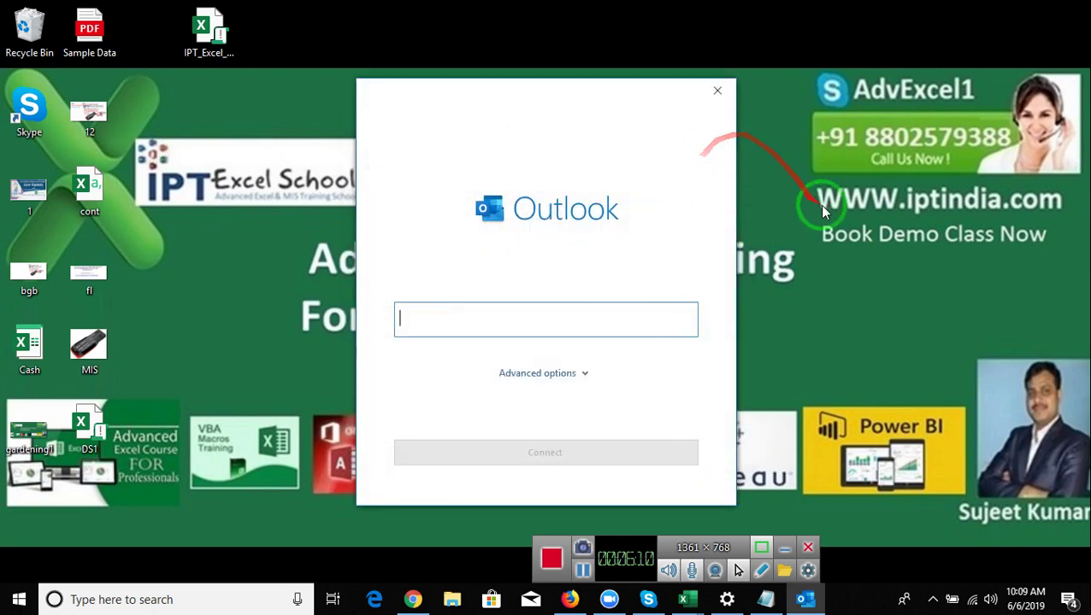
{"action": "key", "text": "alt+F4"}
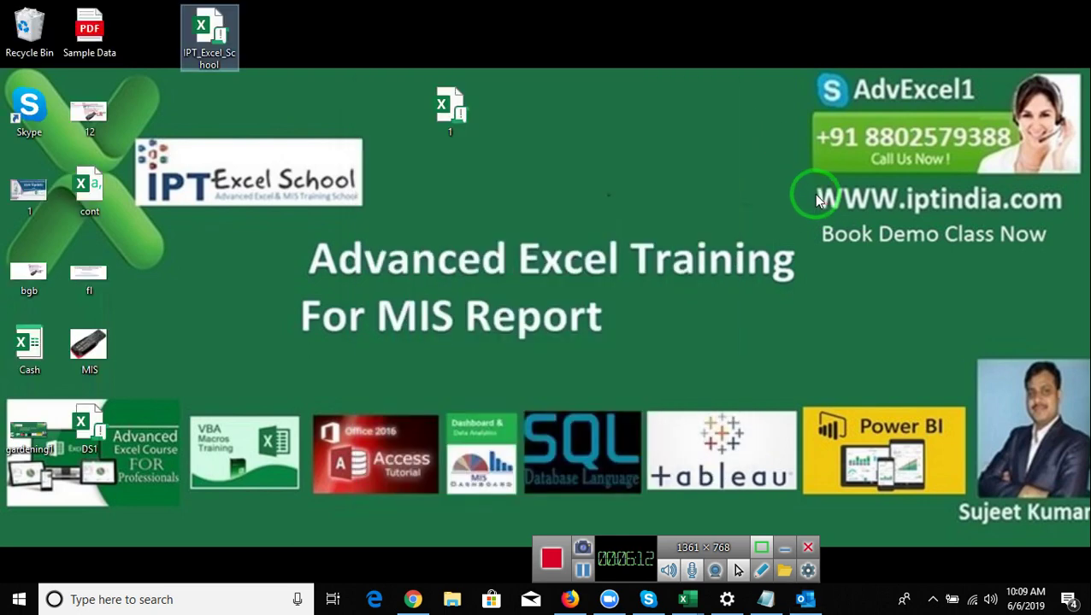
Highlight the website address and call-us banner on the desktop wallpaper.
{"action": "left_click_drag", "start_coordinate": [814, 184], "coordinate": [1075, 219]}
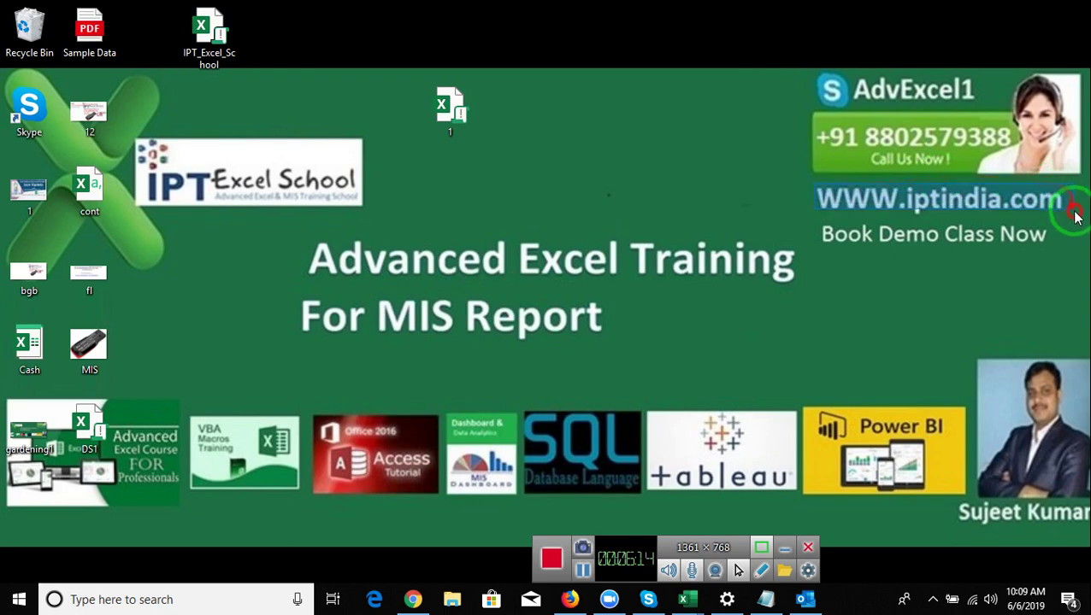
{"action": "mouse_move", "coordinate": [1076, 220]}
{"action": "left_mouse_down"}
{"action": "mouse_move", "coordinate": [819, 220]}
{"action": "mouse_move", "coordinate": [1053, 261]}
{"action": "left_mouse_up"}
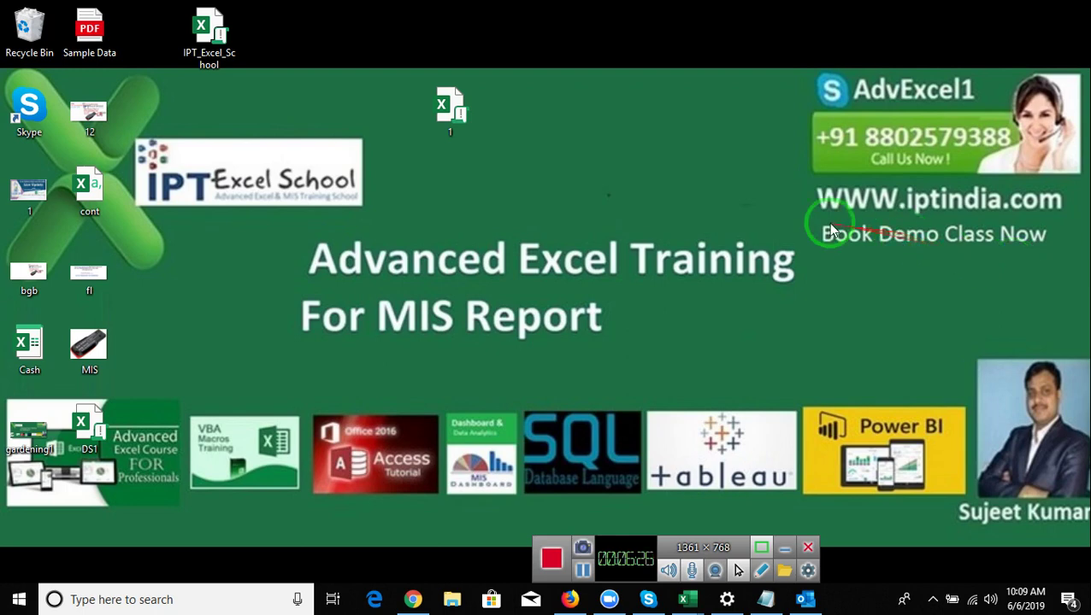
{"action": "left_click_drag", "start_coordinate": [812, 177], "coordinate": [1063, 221]}
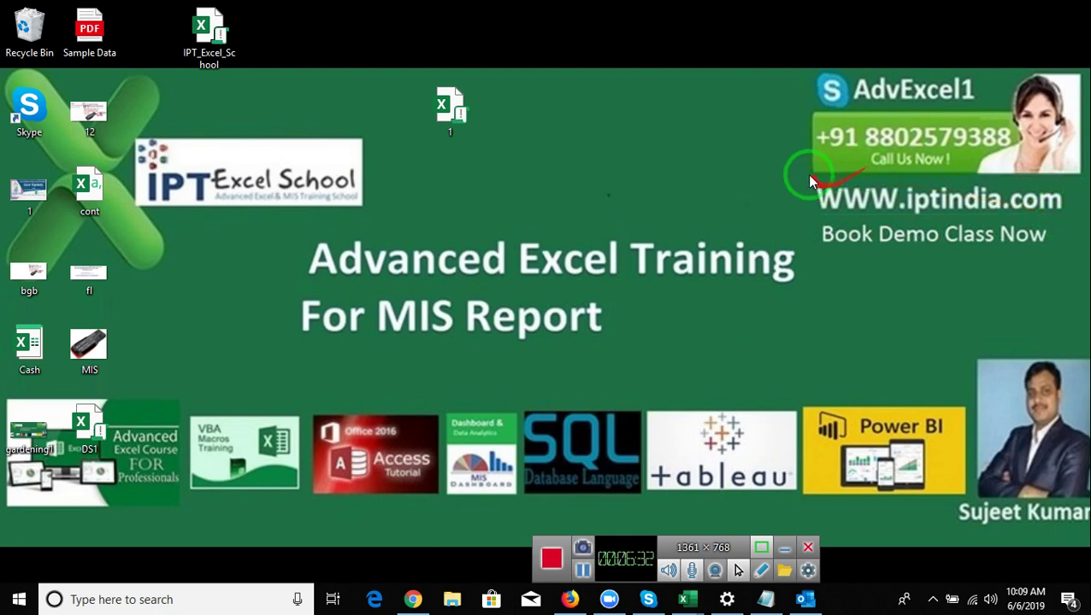
{"action": "left_click_drag", "start_coordinate": [807, 113], "coordinate": [1022, 166]}
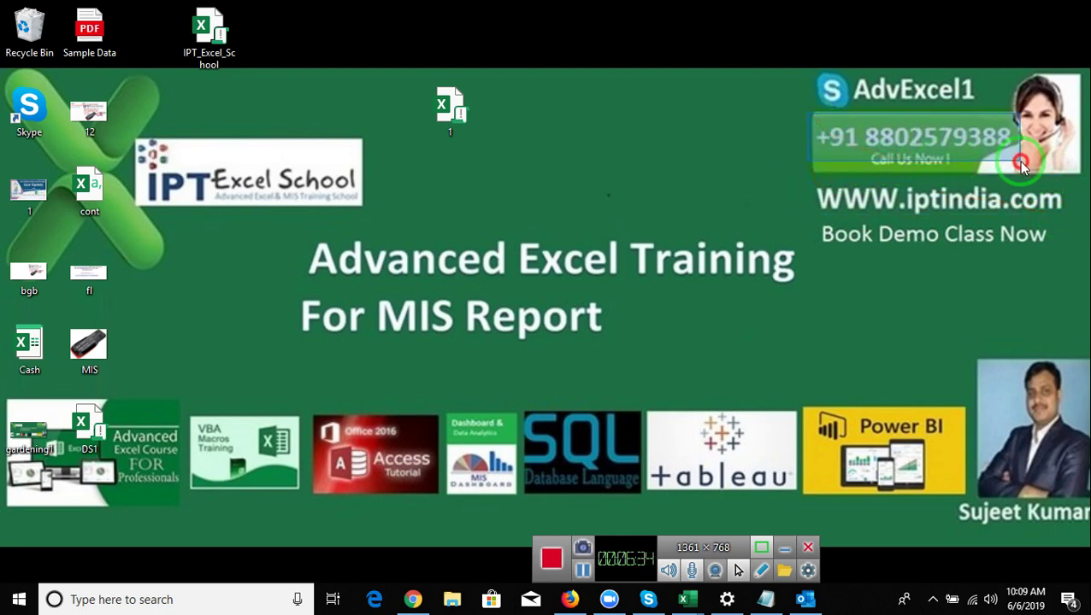
{"action": "left_click_drag", "start_coordinate": [1022, 163], "coordinate": [1021, 163]}
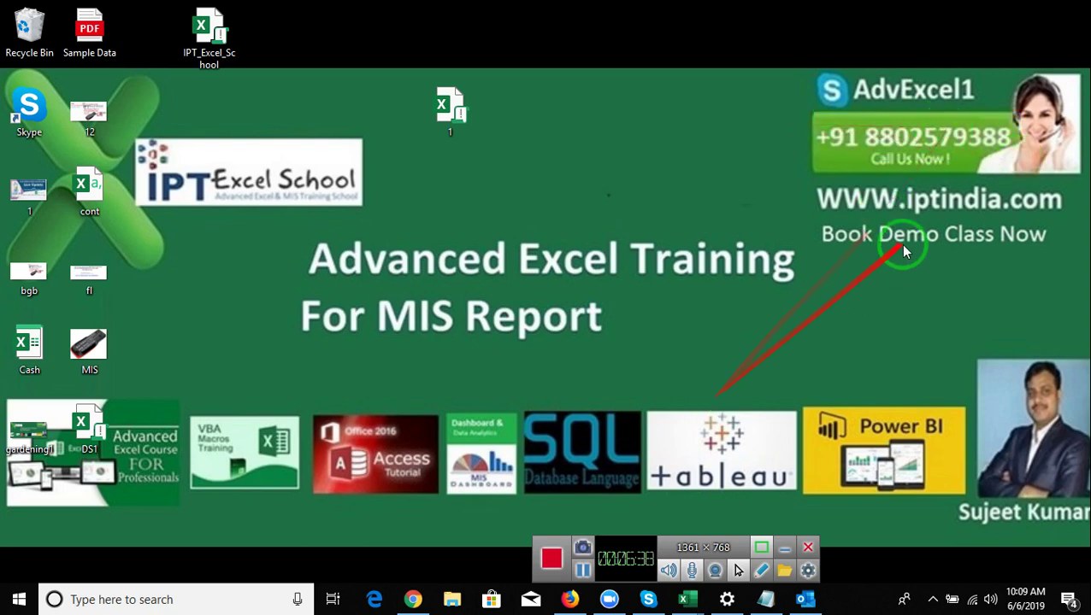
{"action": "left_click", "coordinate": [737, 571]}
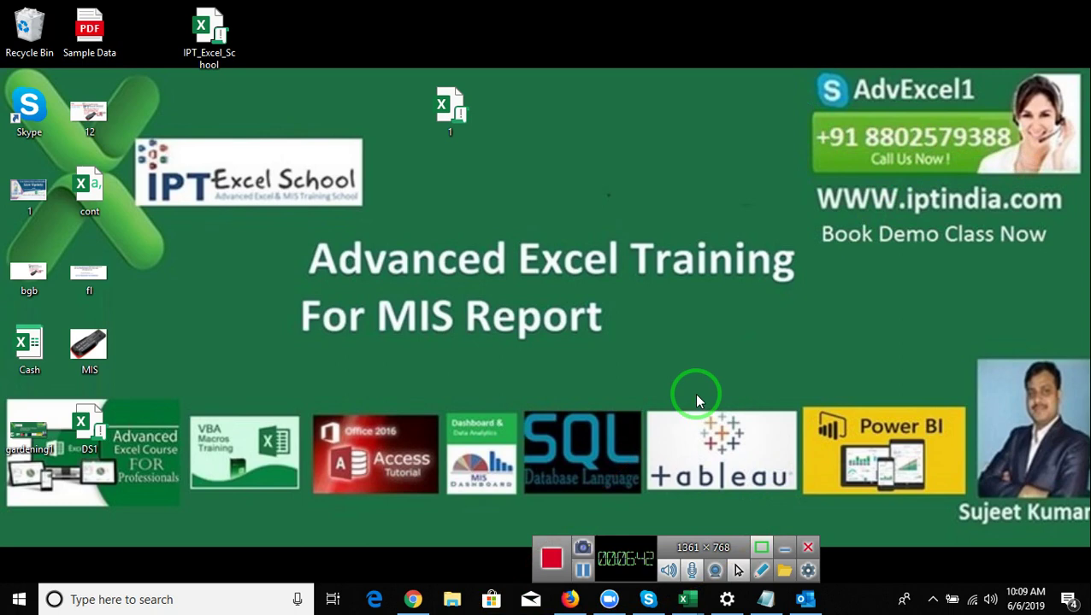
Open the MIS picture from the desktop, then close the picture viewer.
{"action": "left_click", "coordinate": [81, 359]}
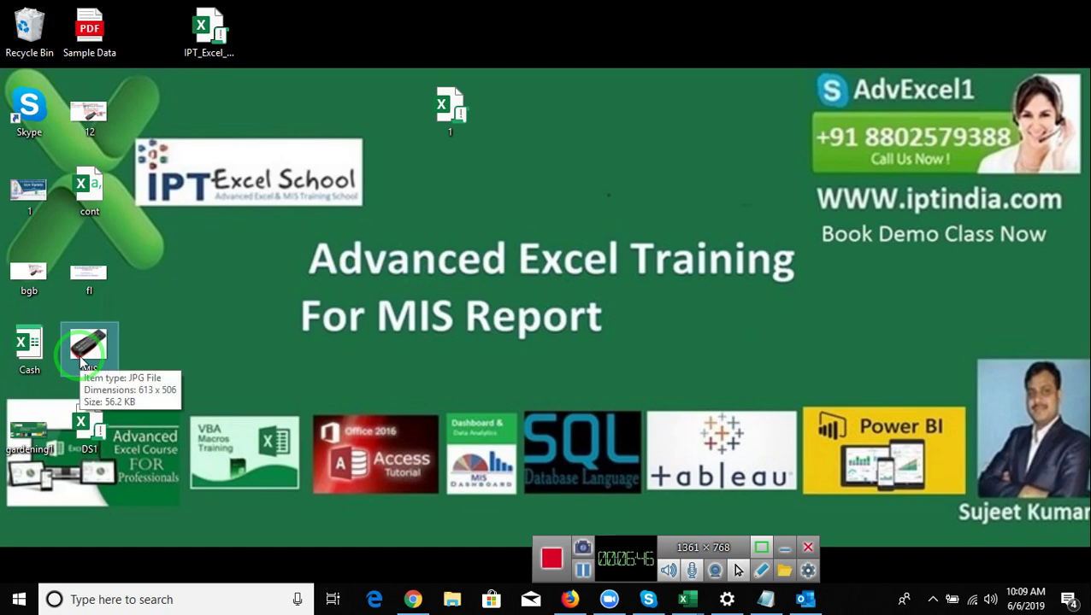
{"action": "double_click", "coordinate": [82, 361]}
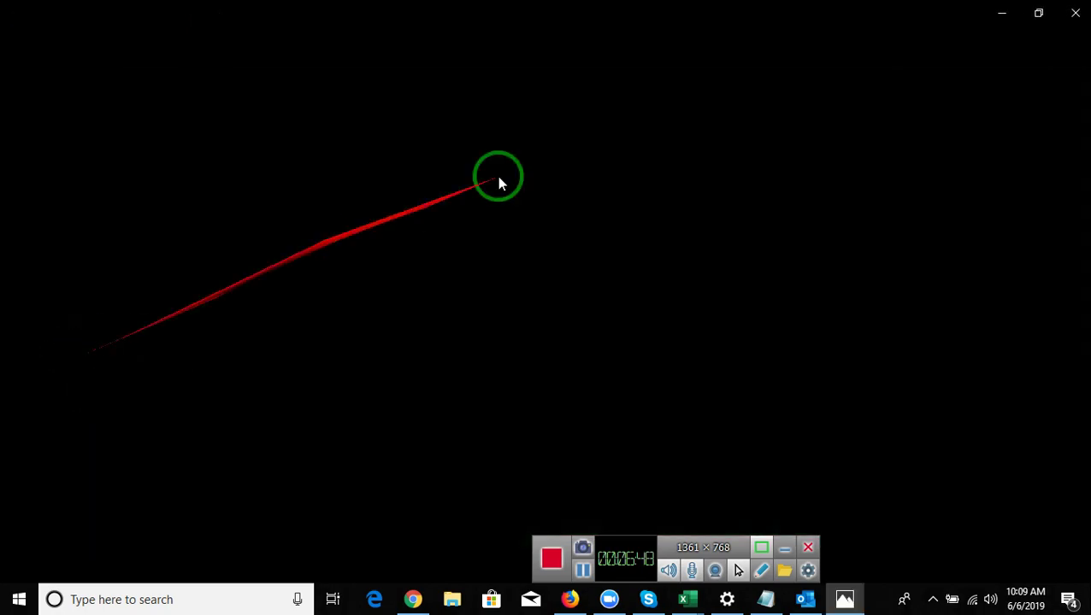
{"action": "left_click", "coordinate": [1077, 12]}
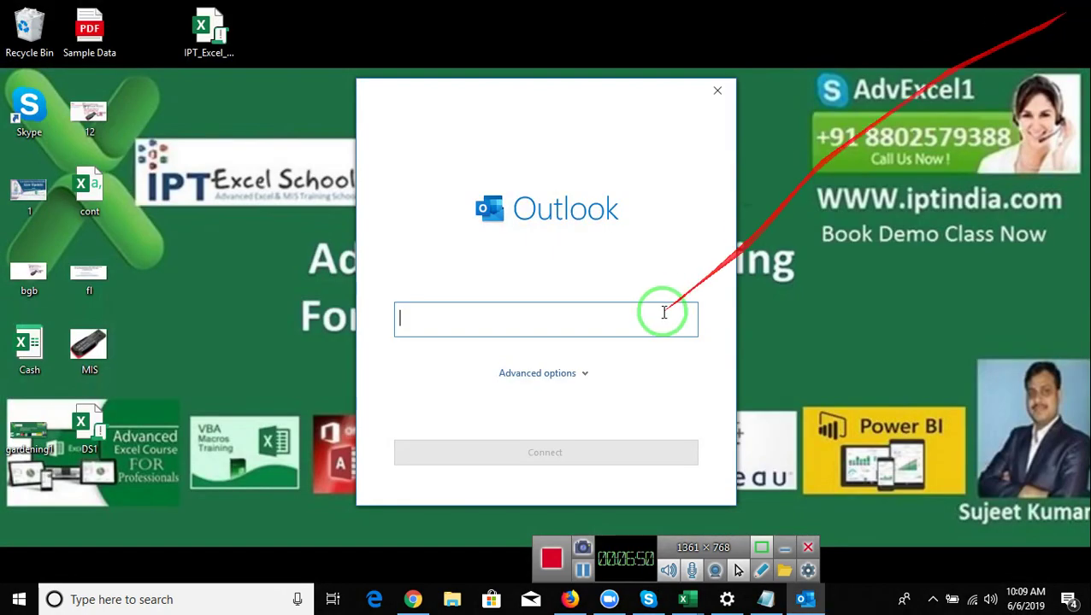